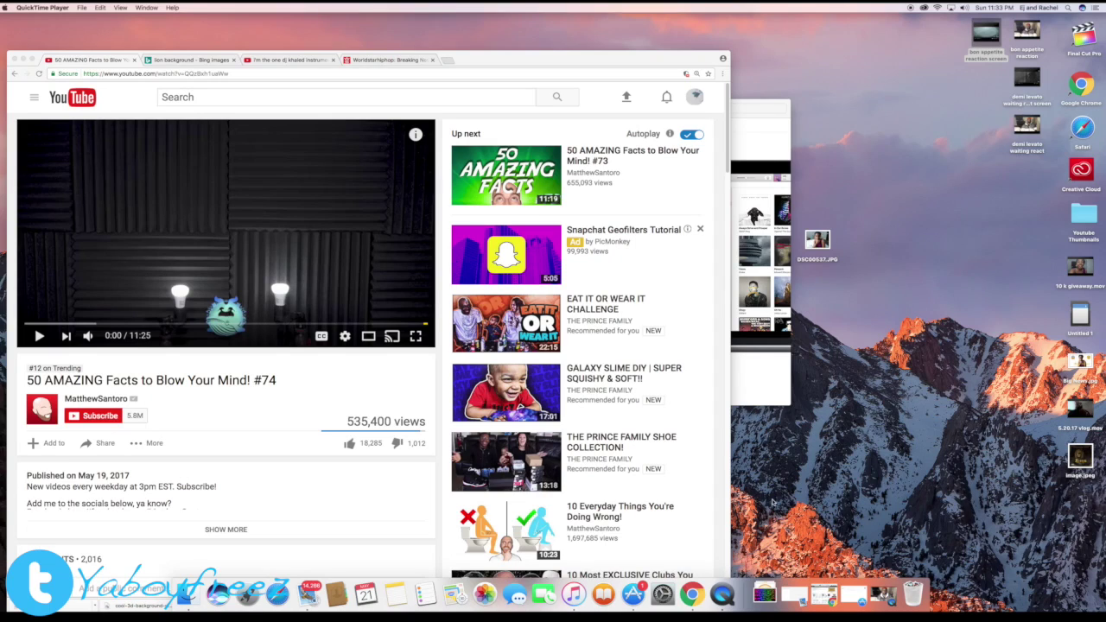
# Start a new QuickTime Player webcam movie recording from its Dock menu
pyautogui.rightClick(722, 594)
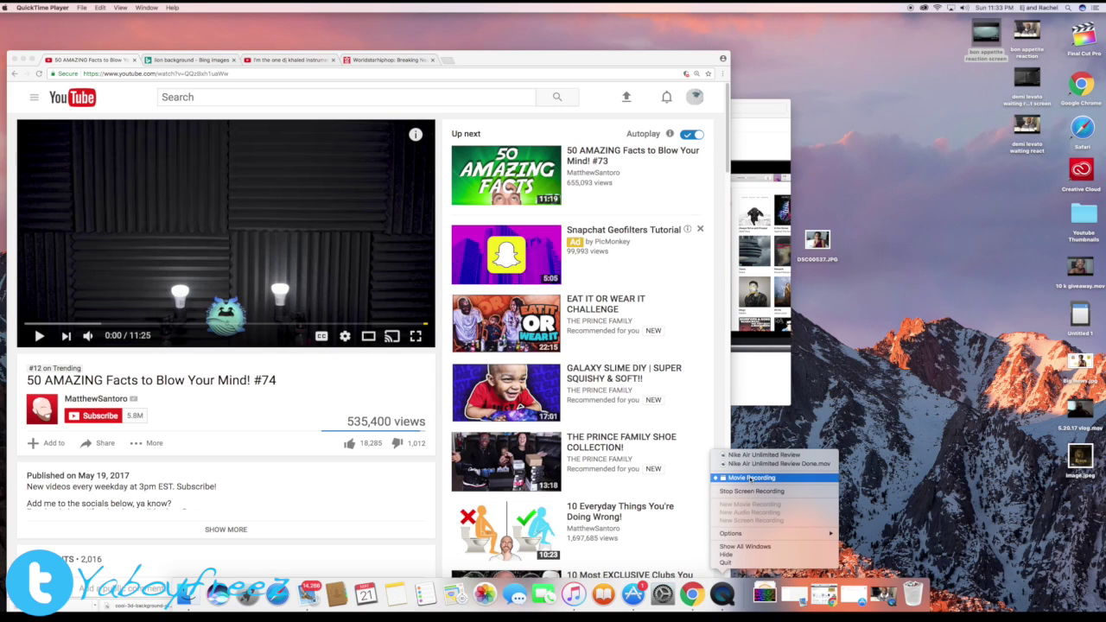
pyautogui.click(750, 478)
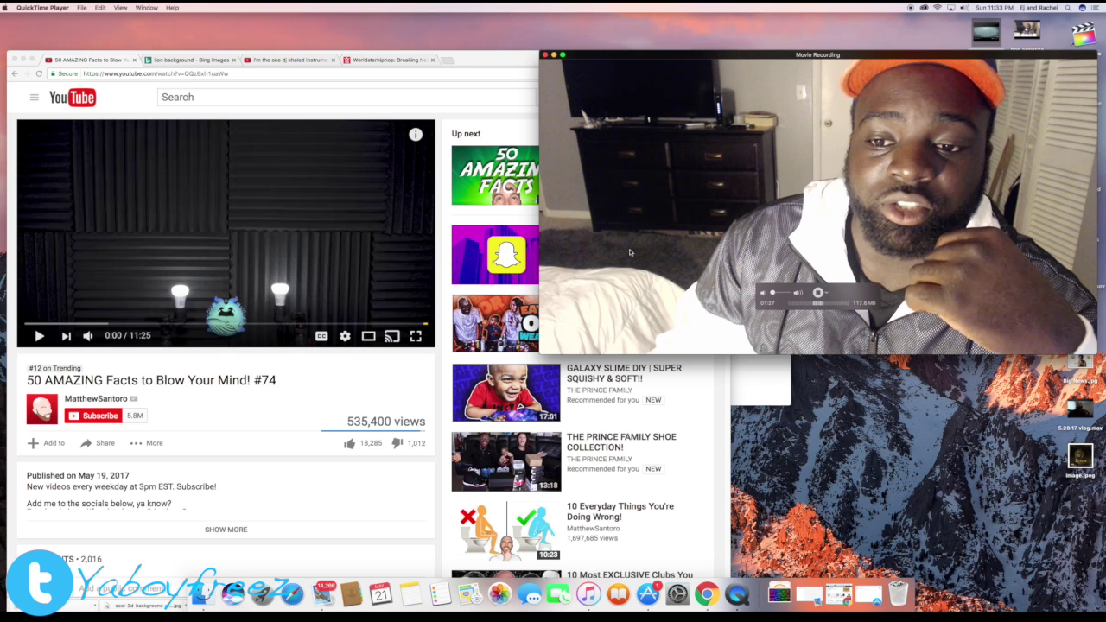
pyautogui.moveTo(818, 207)
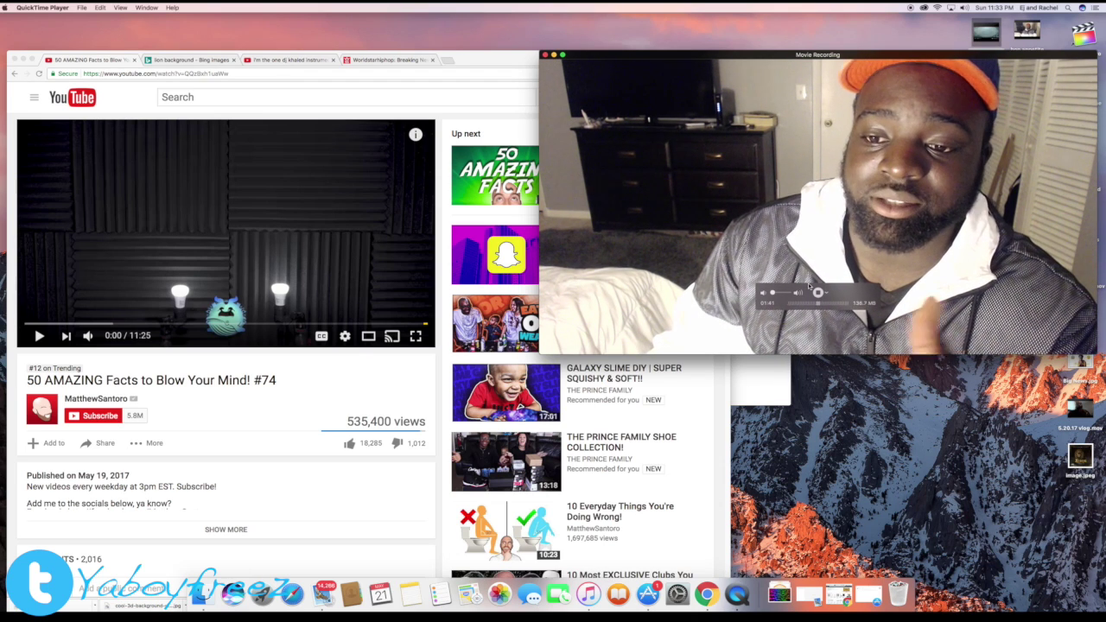
# Minimize the webcam recording window and bring Chrome's YouTube page back to the front
pyautogui.click(554, 55)
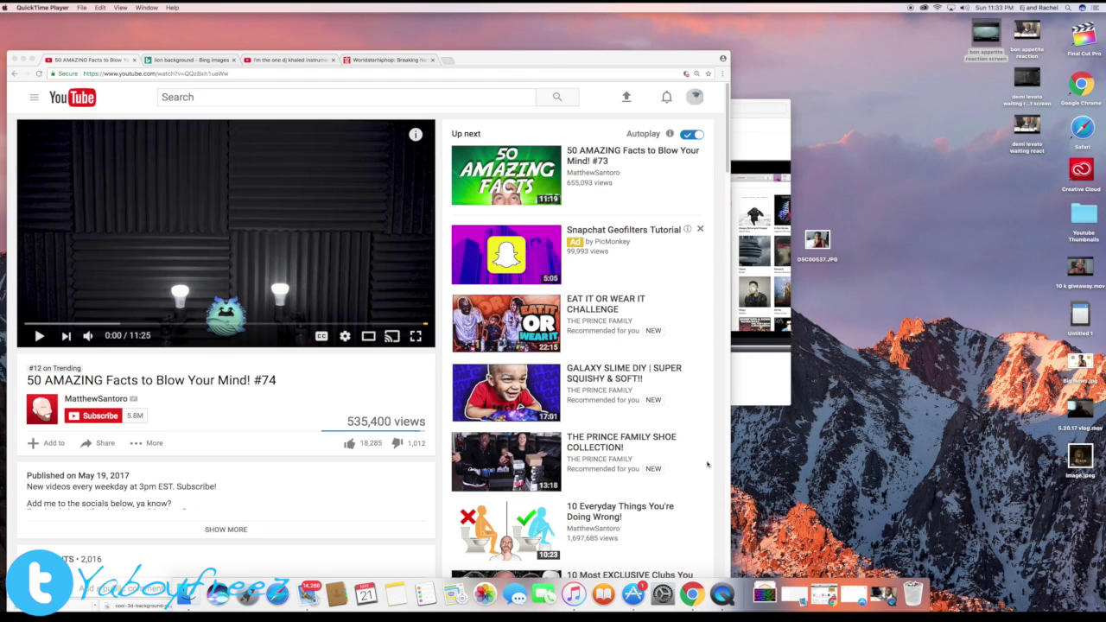
pyautogui.rightClick(724, 594)
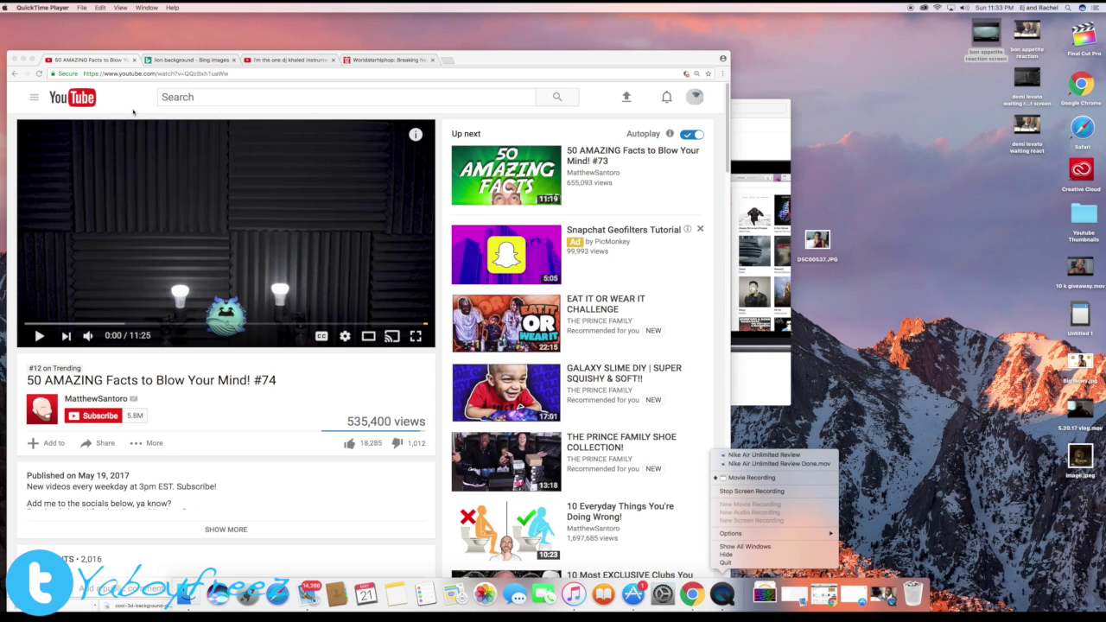
pyautogui.click(133, 109)
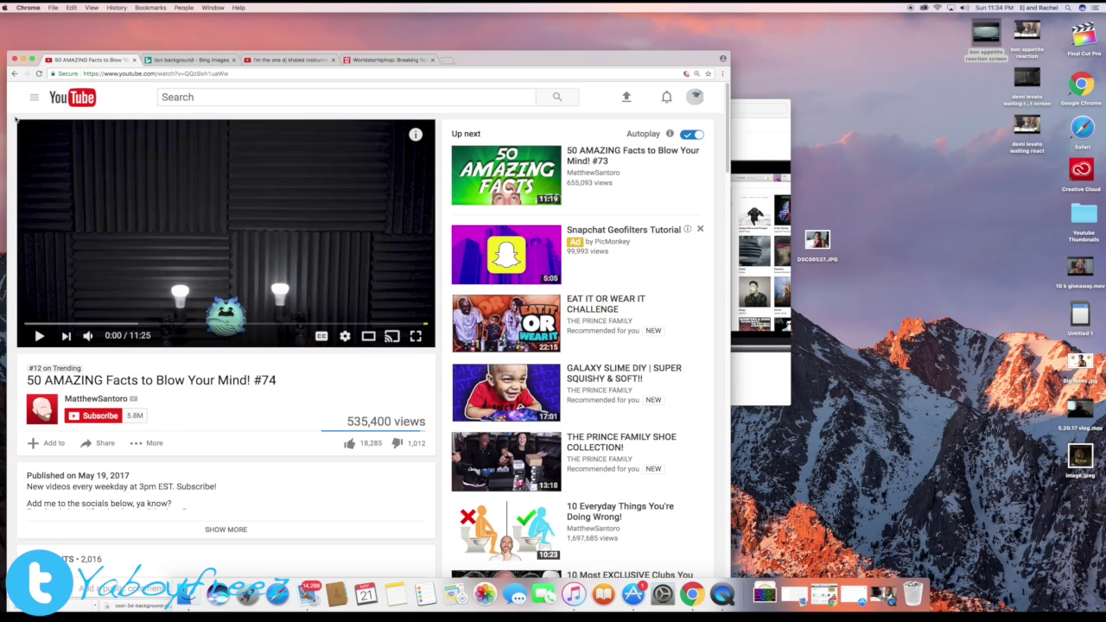
# Select everything on the paused YouTube page with Cmd+A
pyautogui.moveTo(15, 122); pyautogui.dragTo(25, 131)
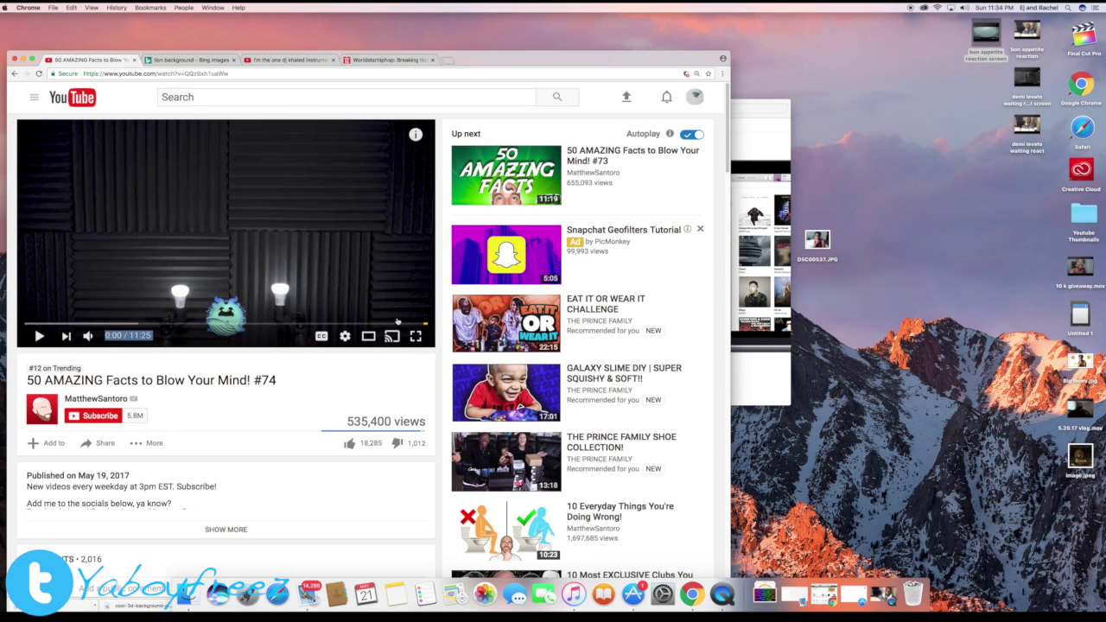
pyautogui.press('super+a')
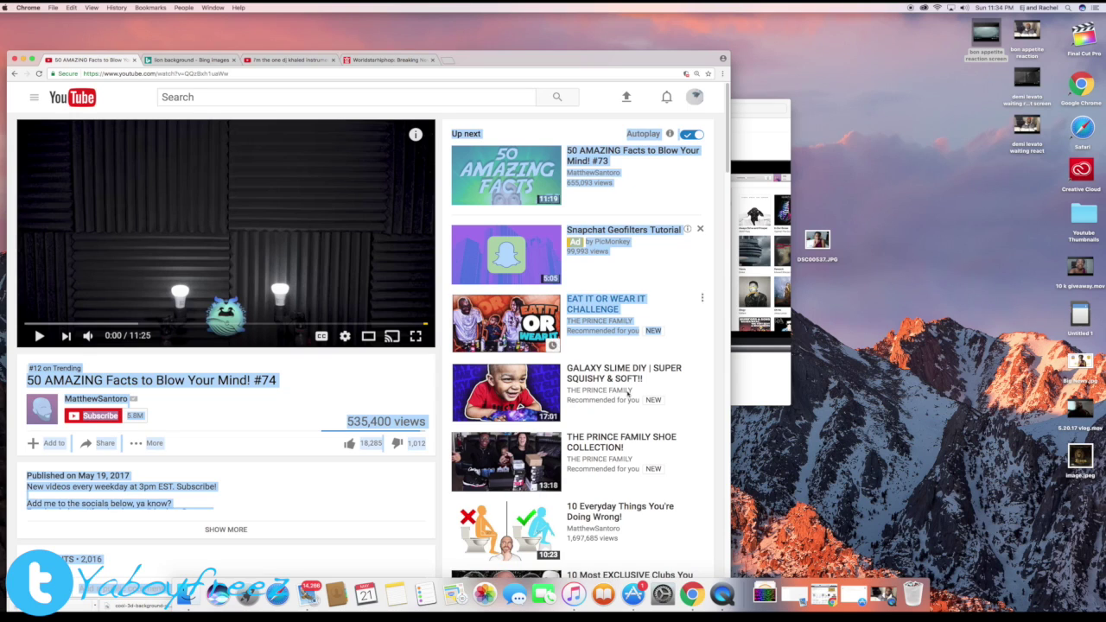
pyautogui.rightClick(730, 601)
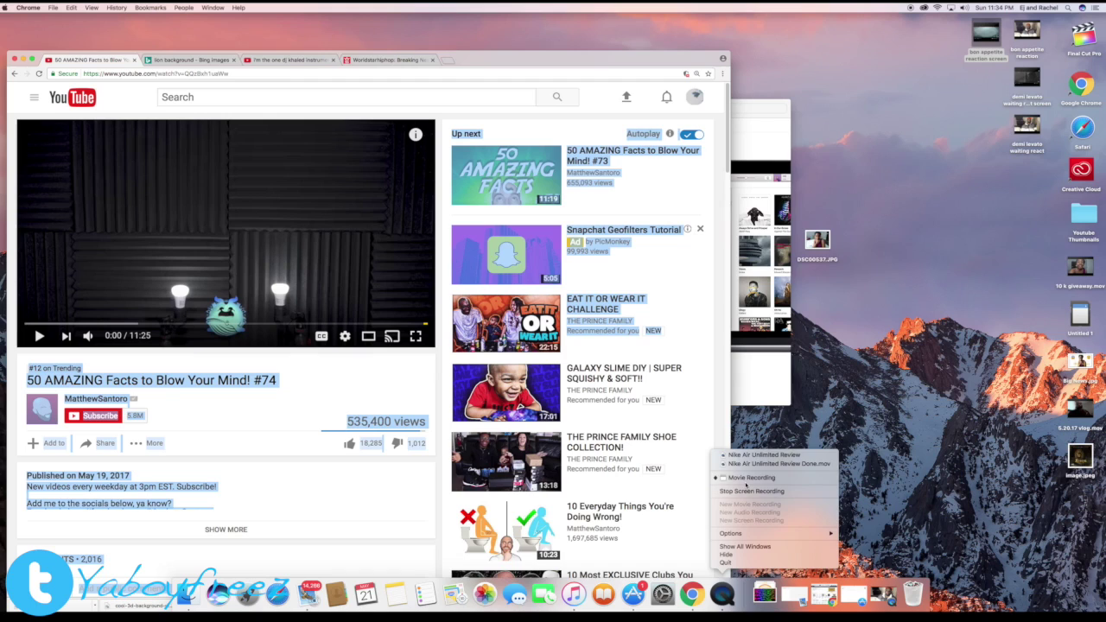
pyautogui.click(751, 477)
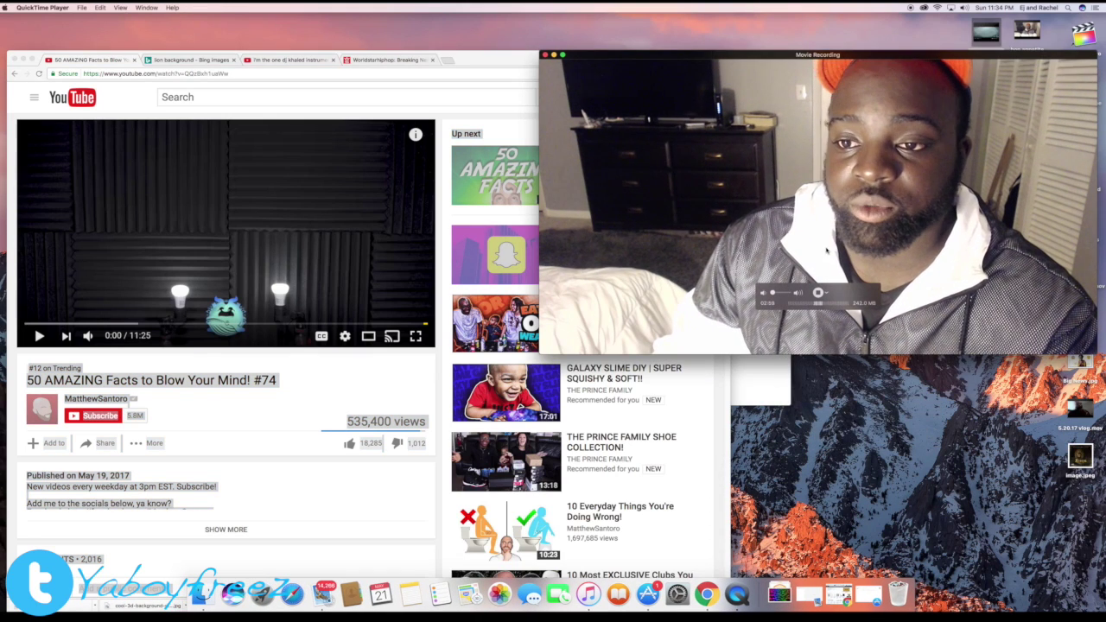
pyautogui.moveTo(818, 204)
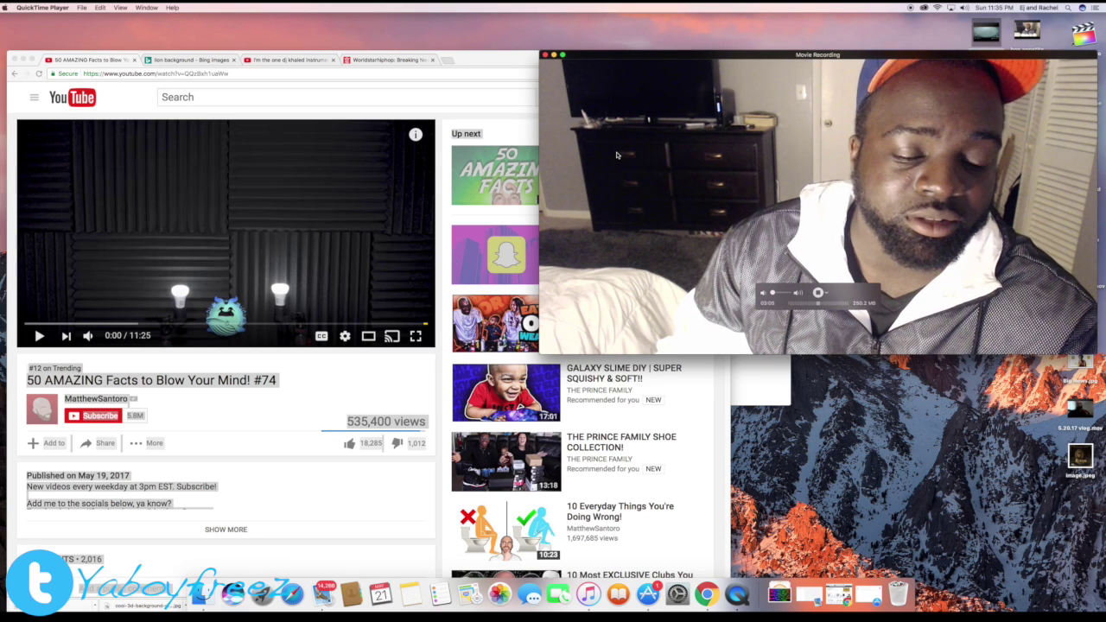
pyautogui.click(554, 55)
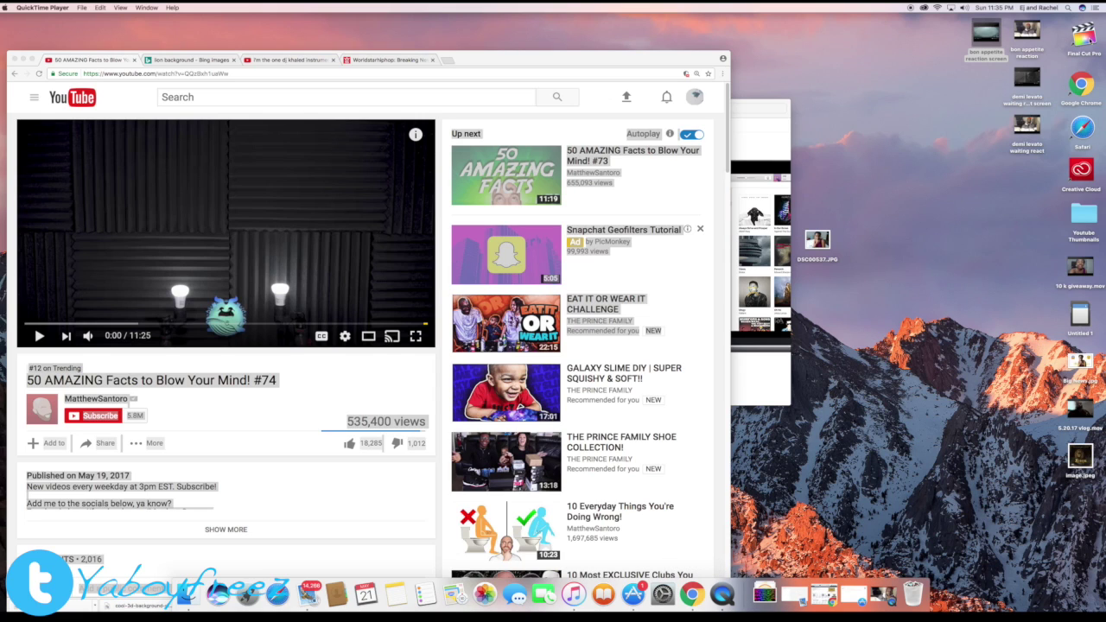
# Launch Final Cut Pro, opening the Untitled library with the 5.20.17 vlog project
pyautogui.click(1081, 37)
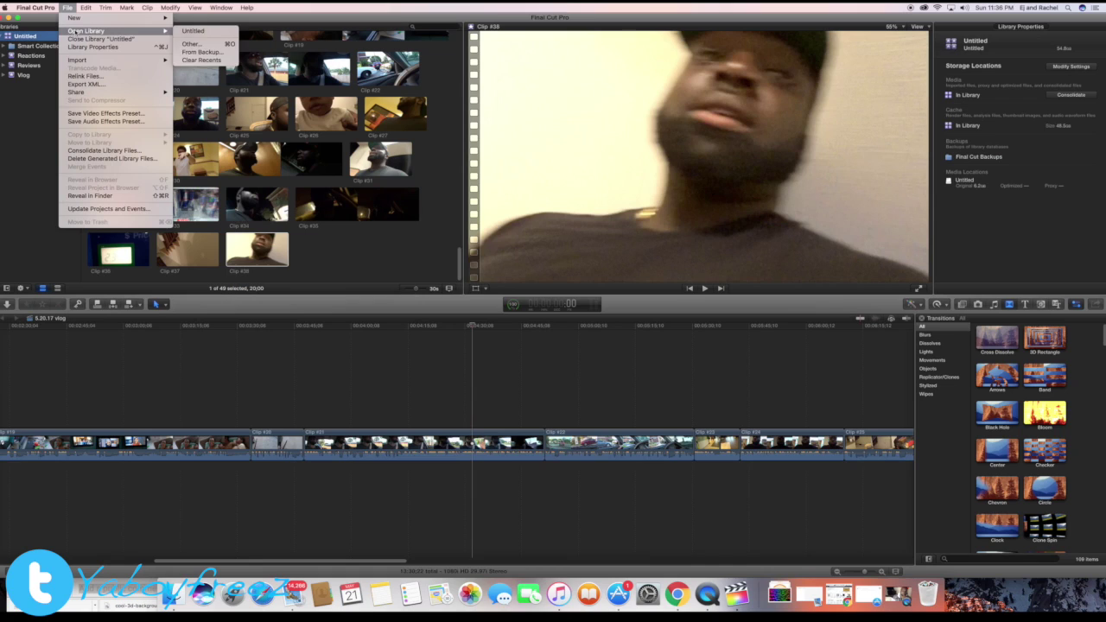
pyautogui.moveTo(76, 17)
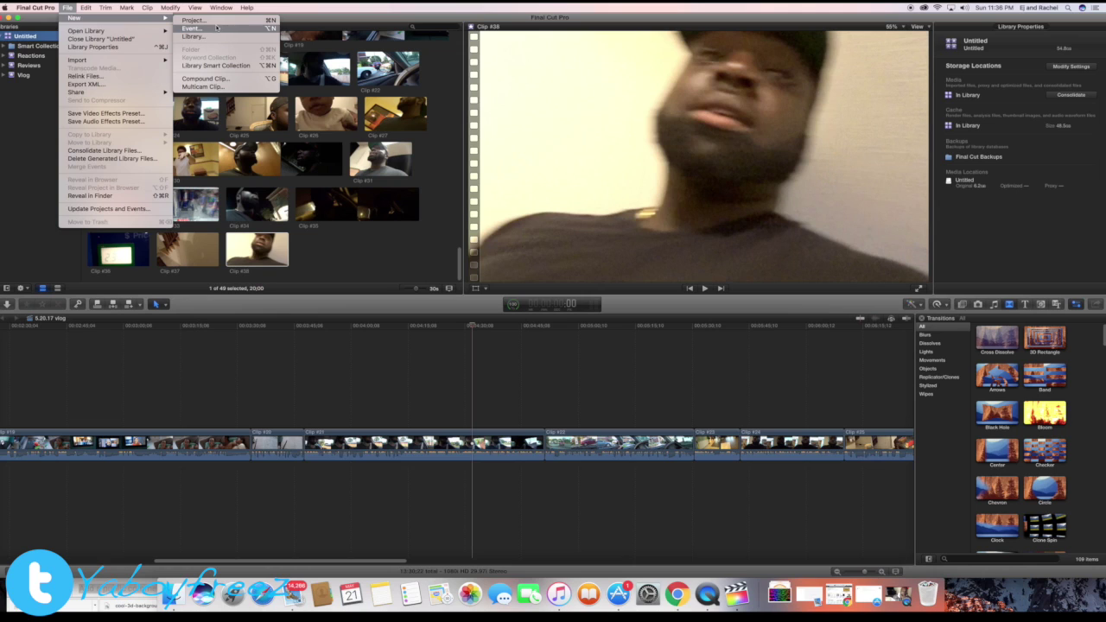
pyautogui.click(217, 27)
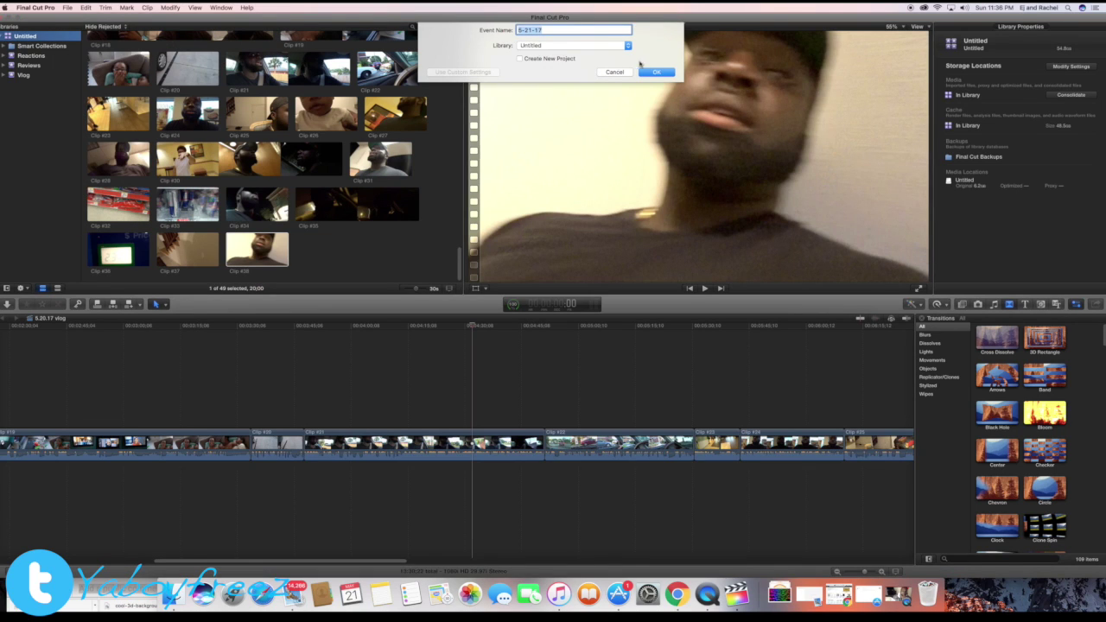
pyautogui.click(615, 73)
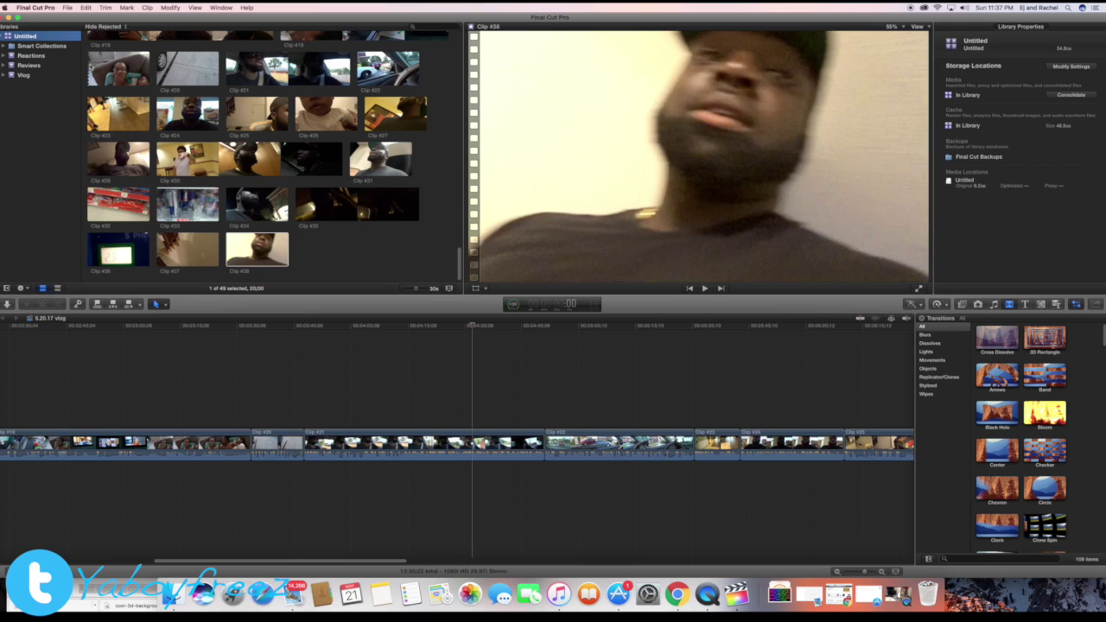
# In the Reactions event, create a new empty project named 'bon appetite reaction'
pyautogui.click(35, 57)
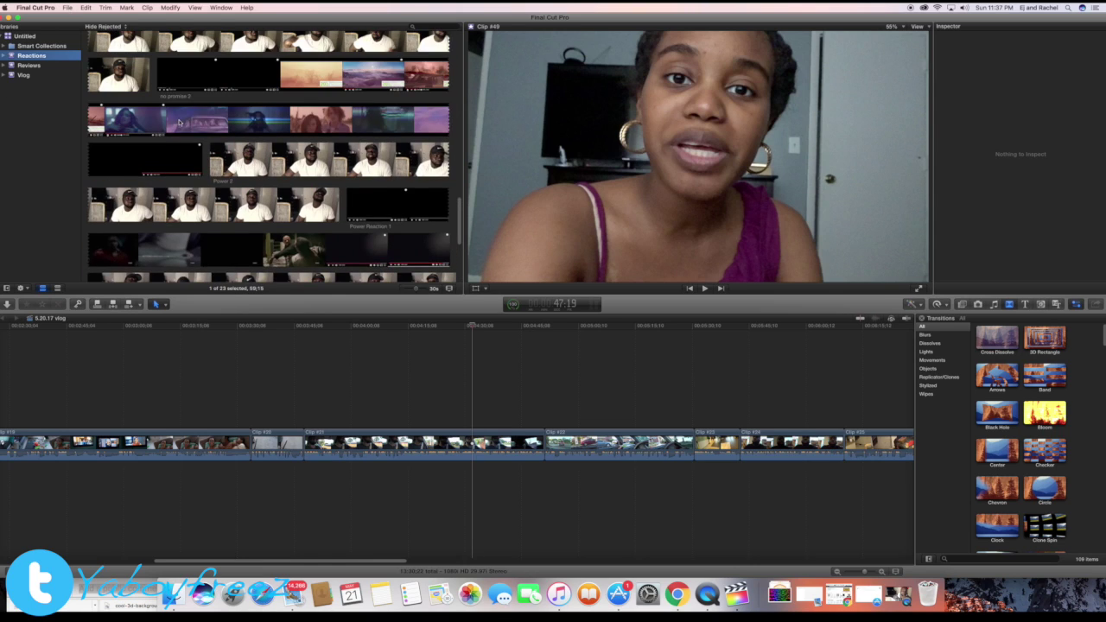
pyautogui.click(69, 8)
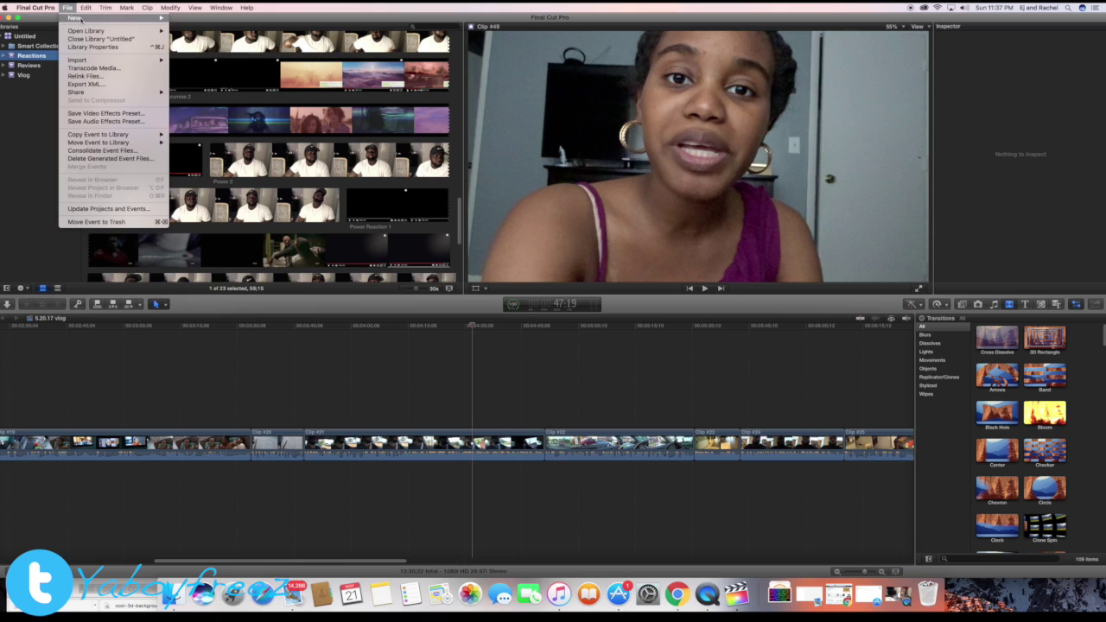
pyautogui.moveTo(76, 19)
pyautogui.click(191, 21)
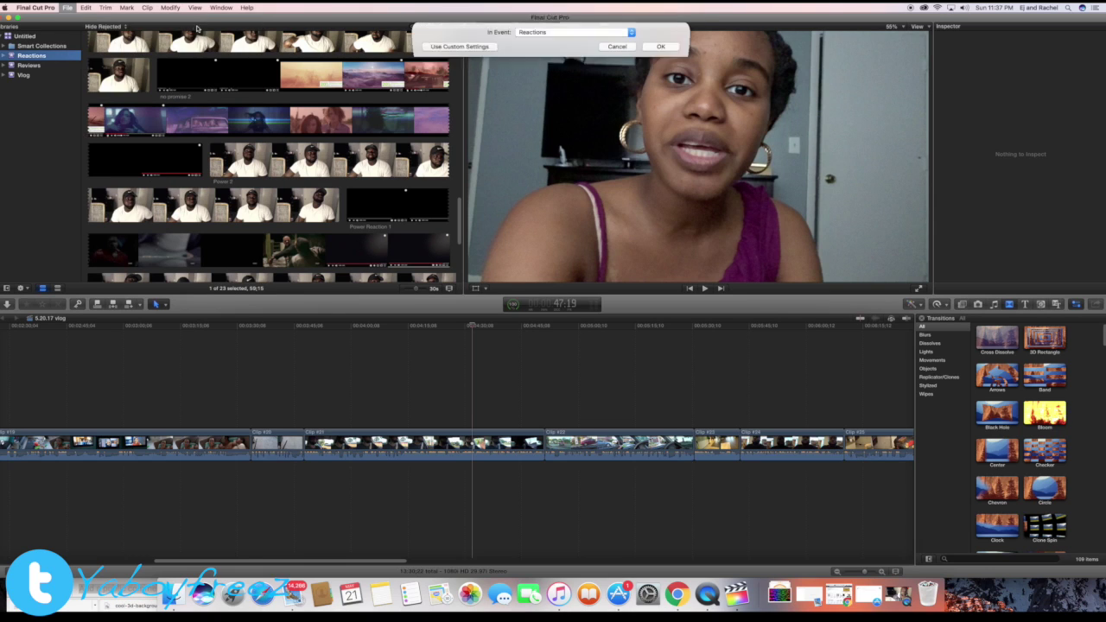
pyautogui.press('BackSpace')
pyautogui.write('bon appetite')
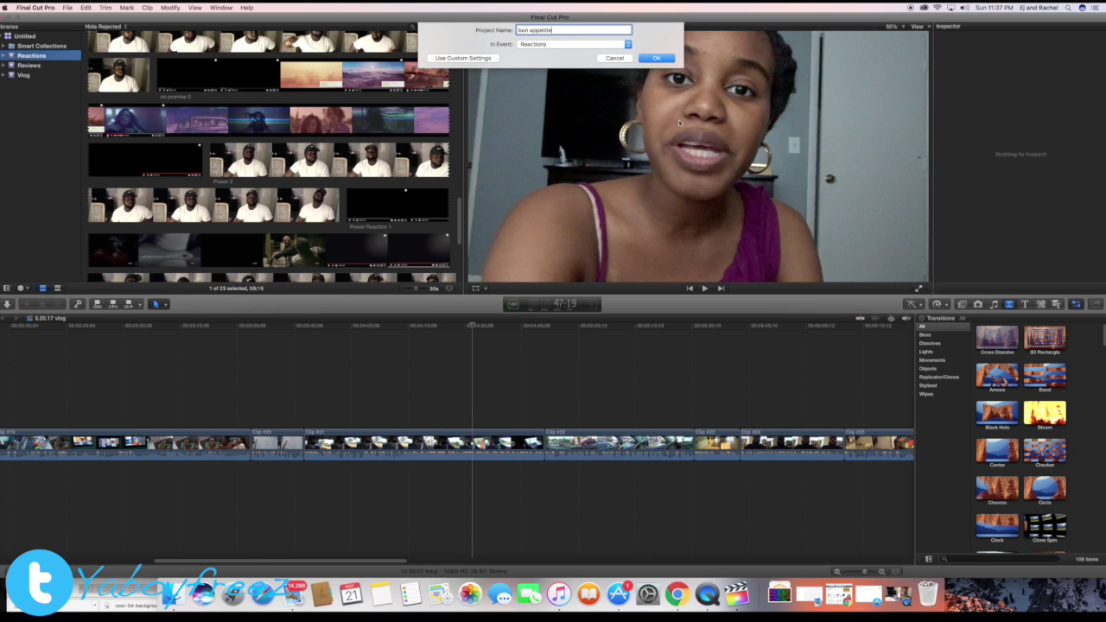
pyautogui.write('react')
pyautogui.write('ion')
pyautogui.click(671, 62)
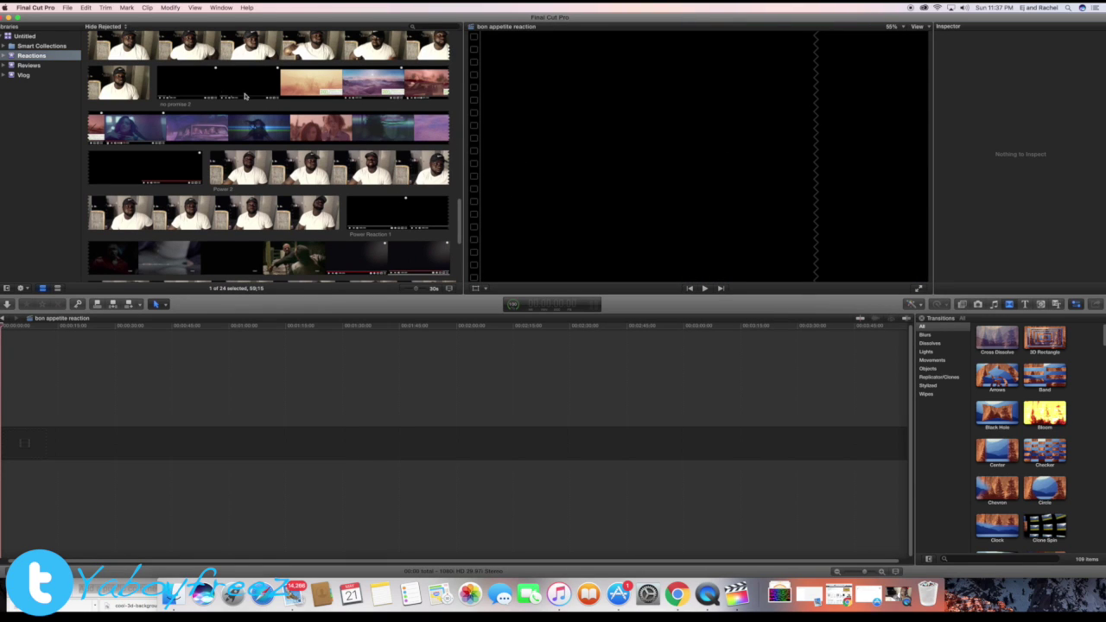
# Put the Final Cut Pro editor in full screen and browse the File menu's import options
pyautogui.scroll(-3, 328, 171)
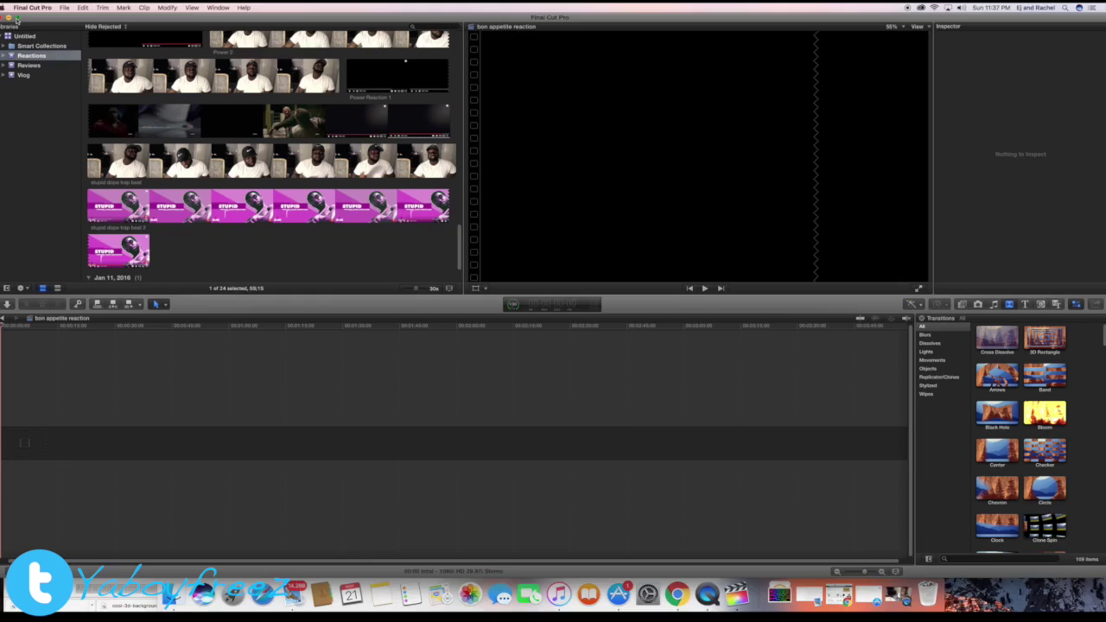
pyautogui.click(18, 19)
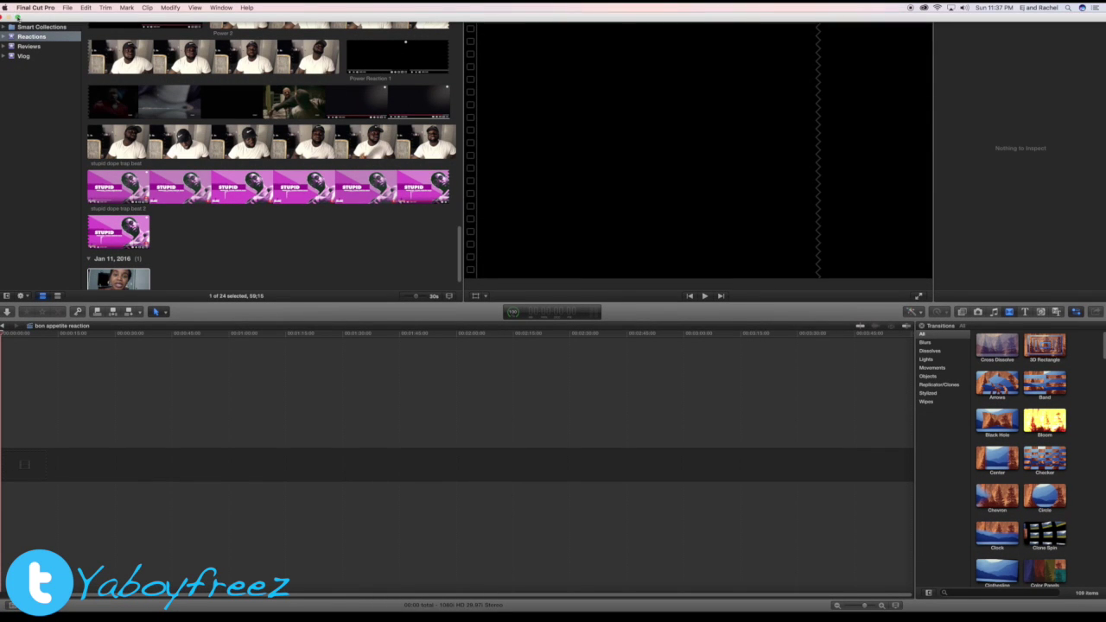
pyautogui.click(18, 18)
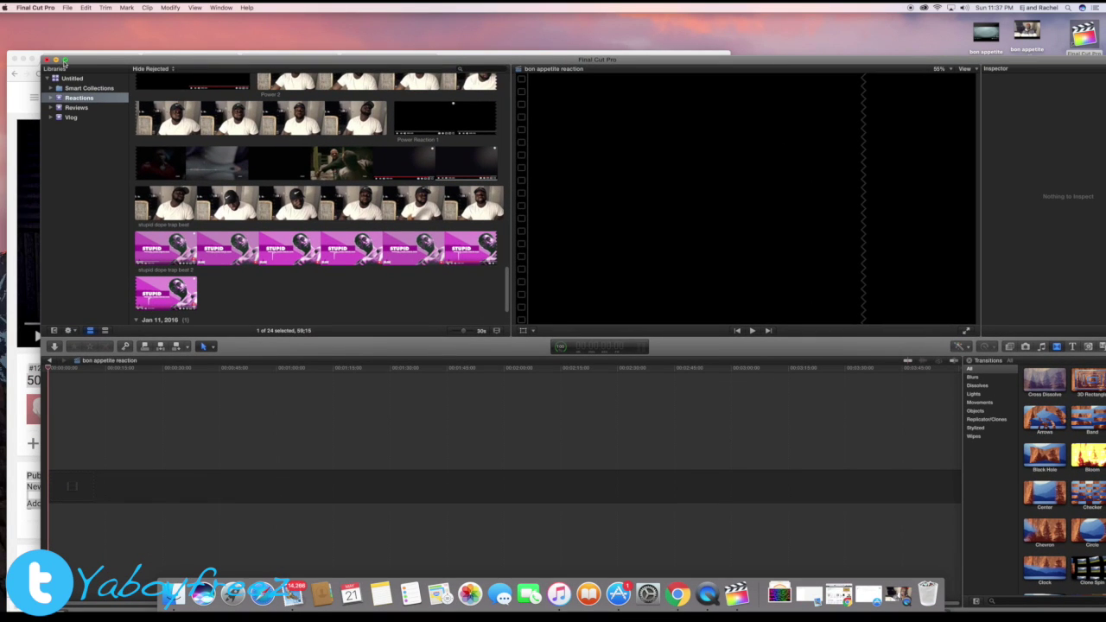
pyautogui.click(65, 62)
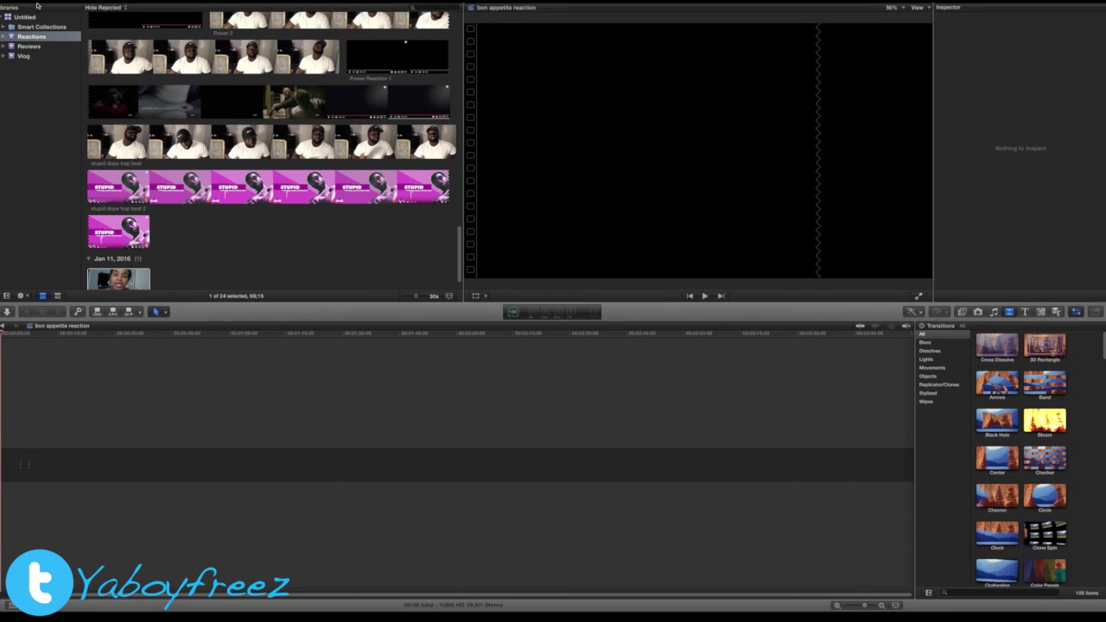
pyautogui.click(66, 8)
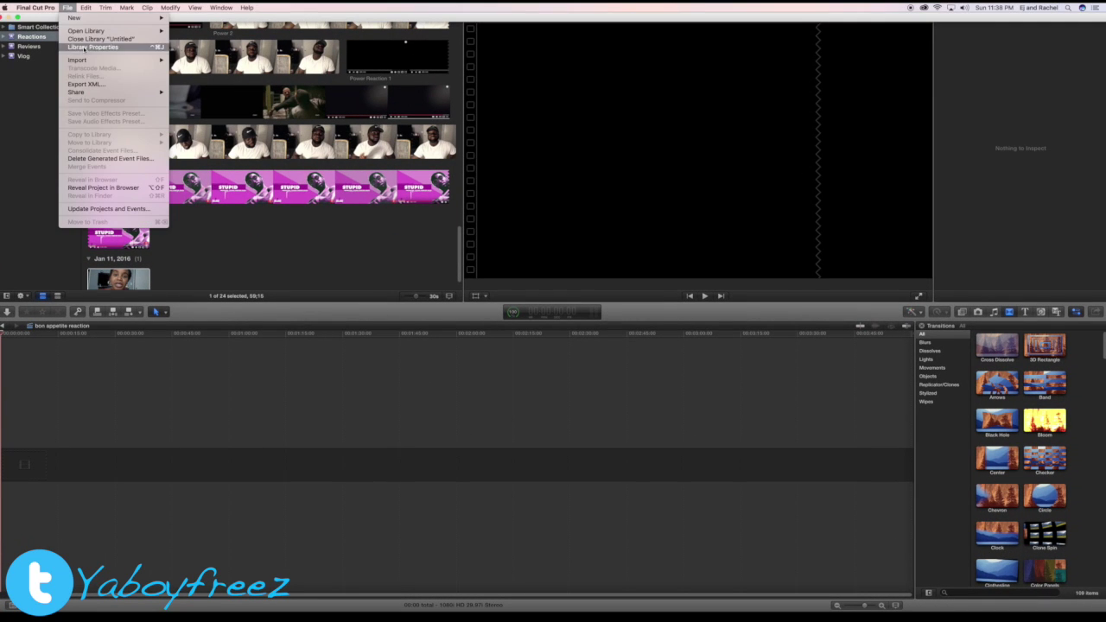
pyautogui.click(187, 63)
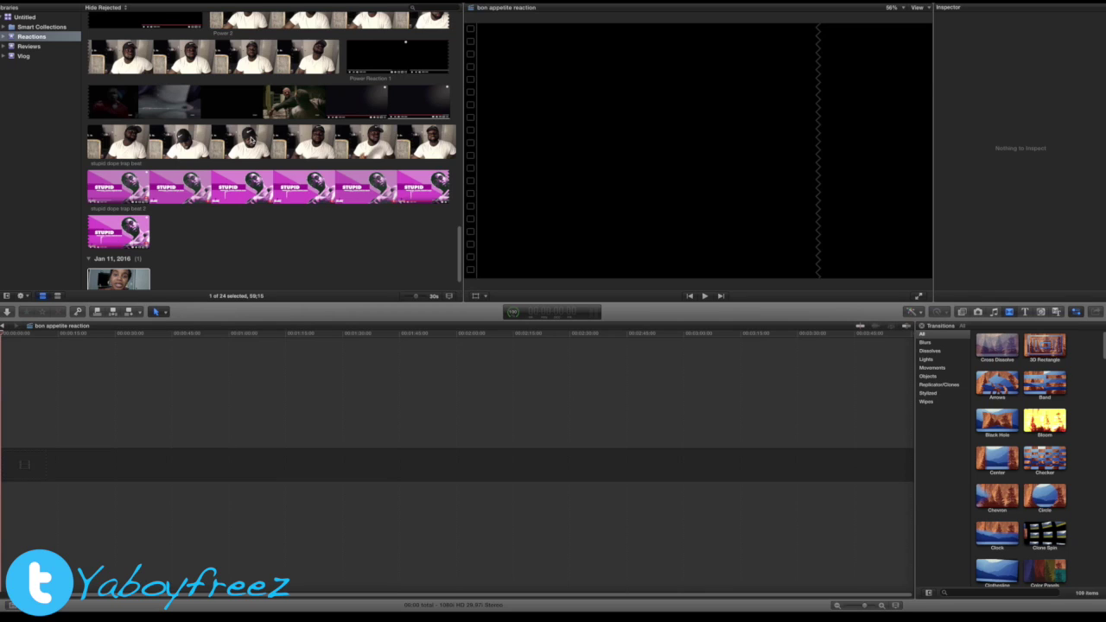
# Import both bon appetite reaction files from the Desktop into the Reactions event
pyautogui.press('super+i')
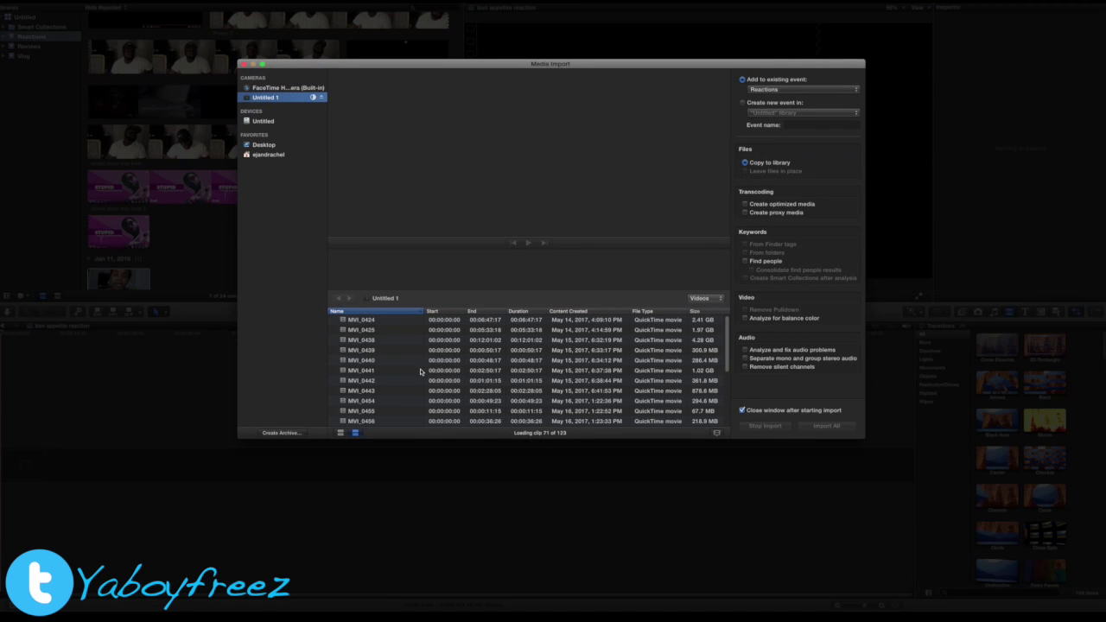
pyautogui.click(278, 145)
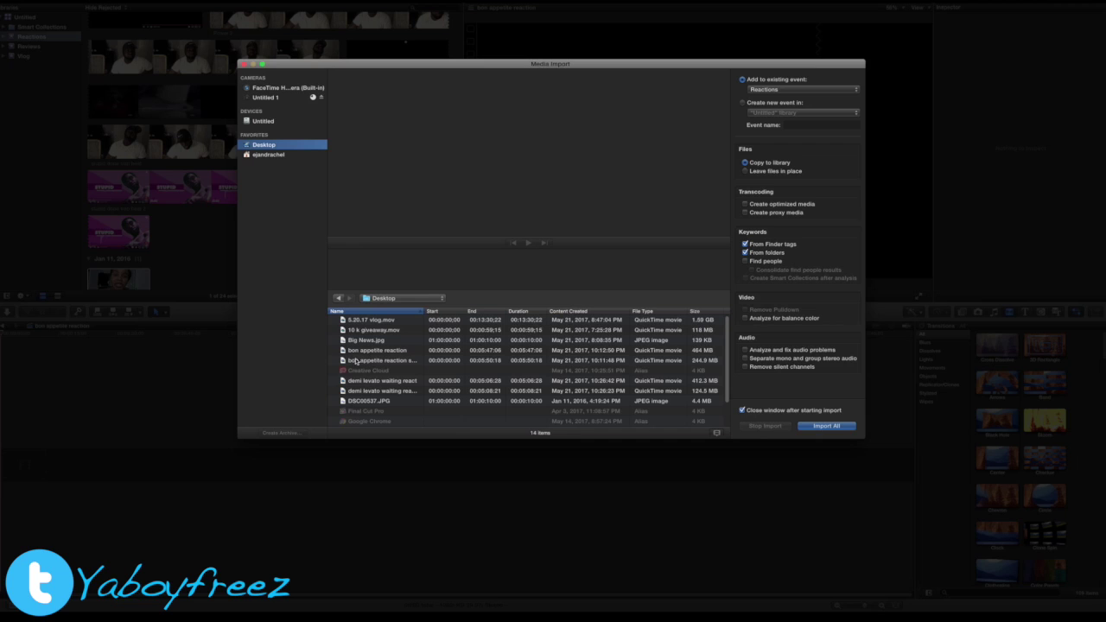
pyautogui.moveTo(377, 353); pyautogui.dragTo(378, 362)
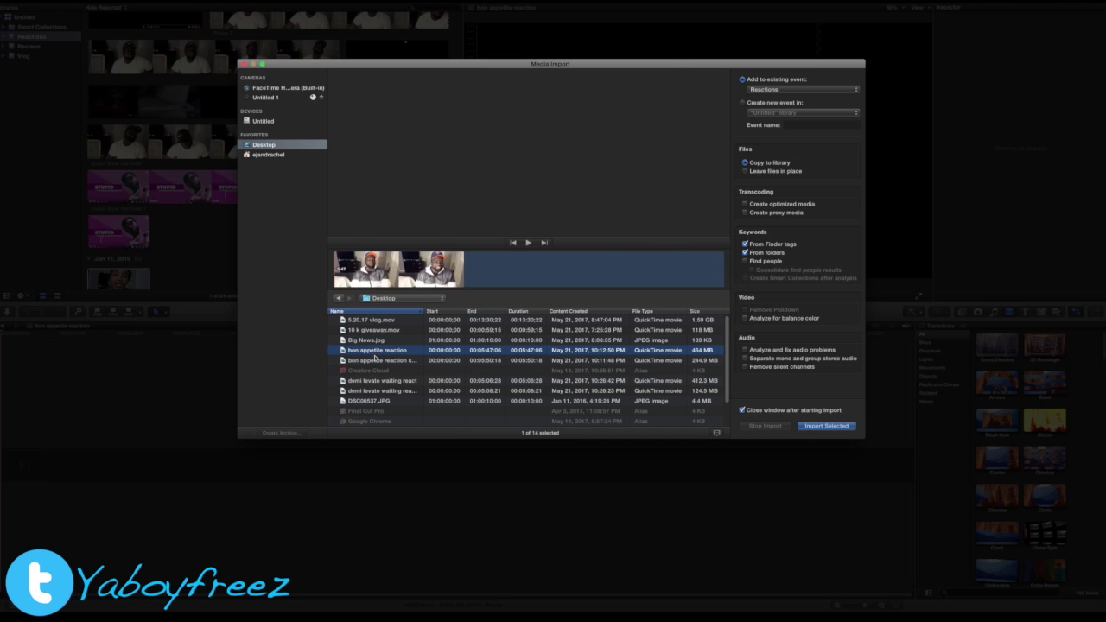
pyautogui.click(825, 426)
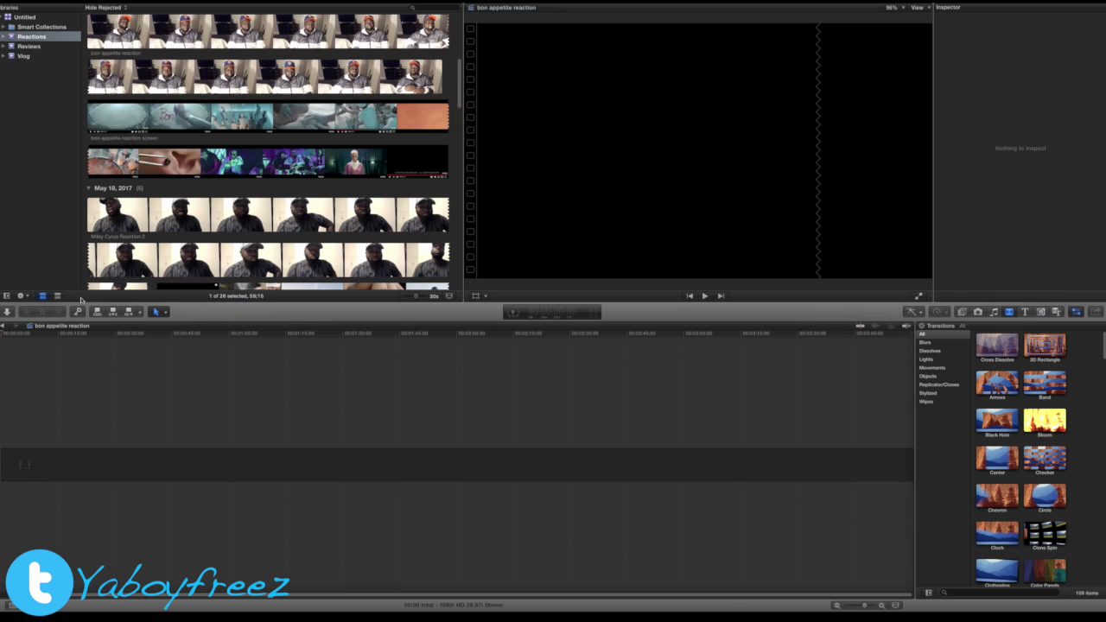
# Add the webcam bon appetite reaction clip to the timeline, accepting 720p HD 30p settings
pyautogui.click(165, 29)
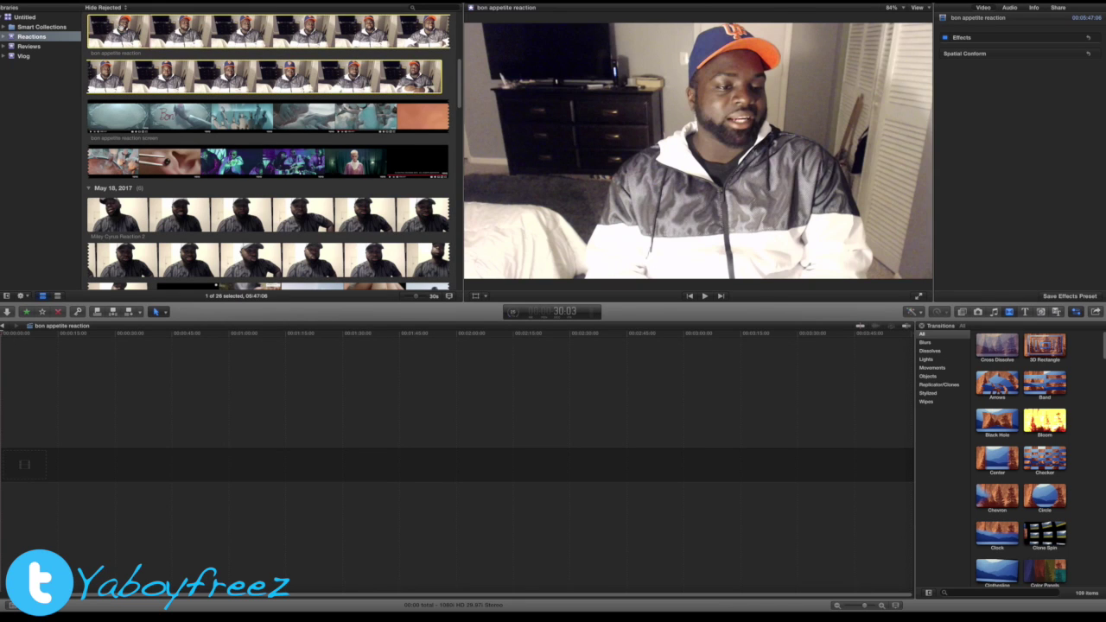
pyautogui.moveTo(136, 273); pyautogui.dragTo(9, 454)
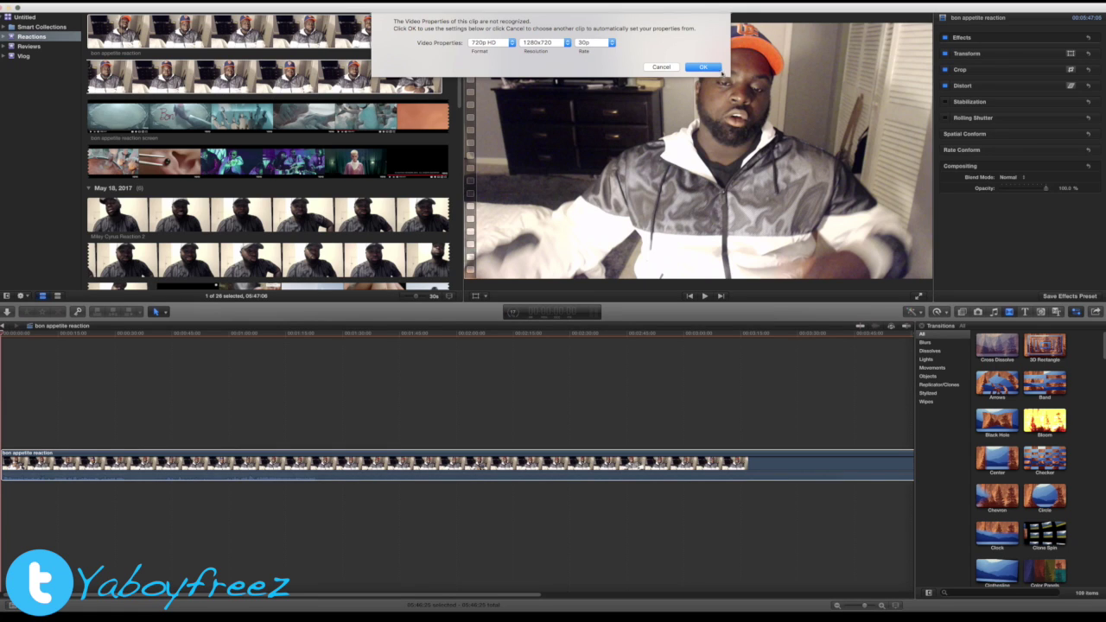
pyautogui.click(716, 69)
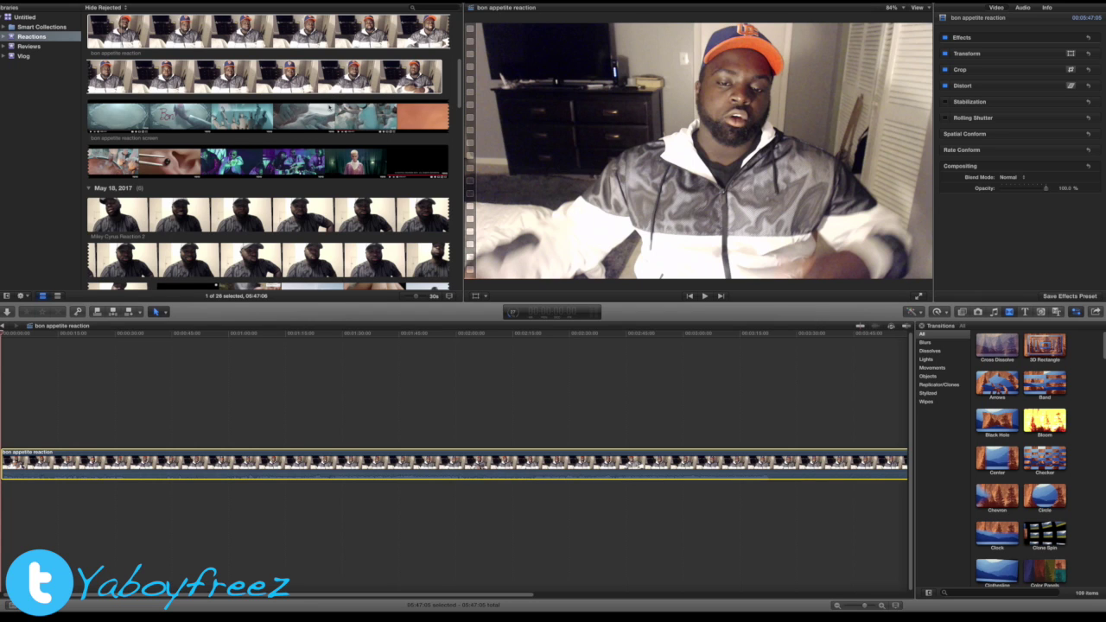
pyautogui.click(173, 117)
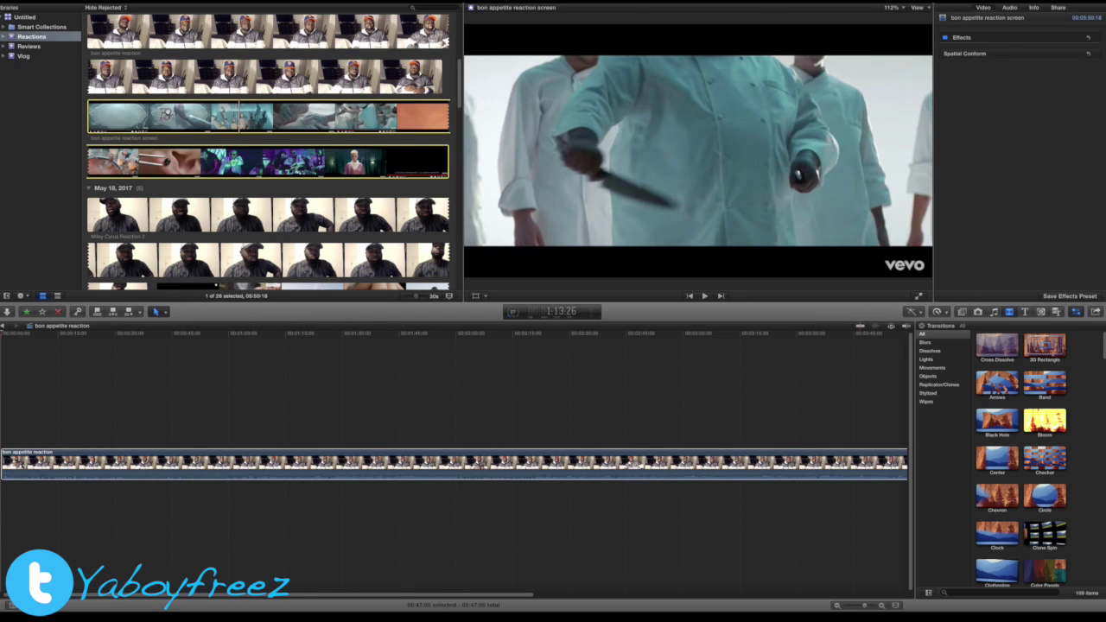
# Connect the screen clip above the webcam clip and show its Transform handles
pyautogui.moveTo(267, 117); pyautogui.dragTo(4, 429)
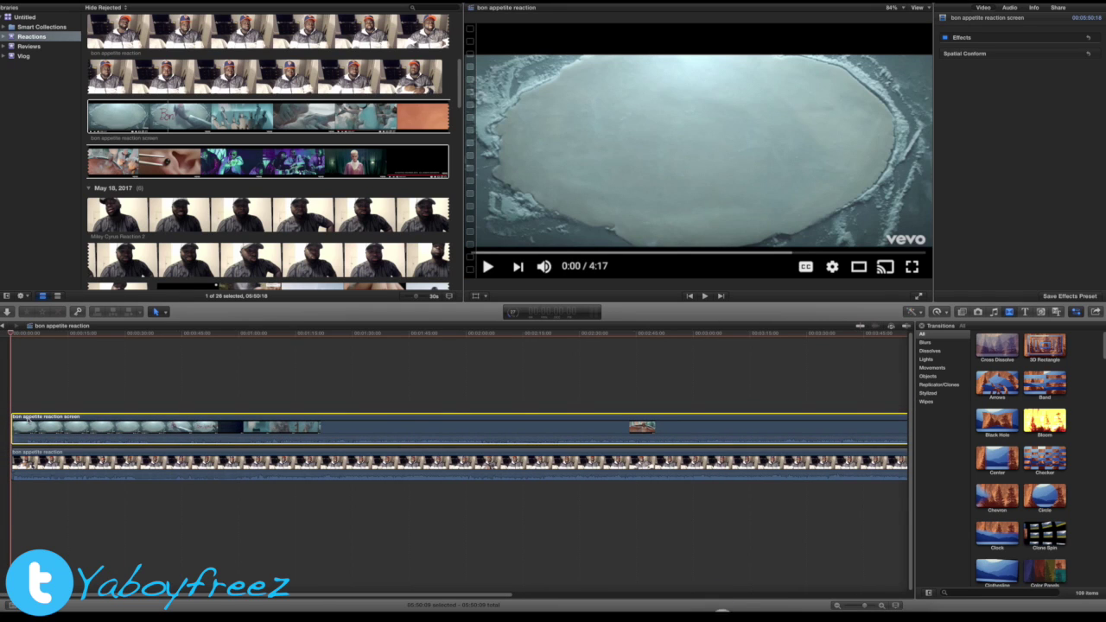
pyautogui.rightClick(586, 126)
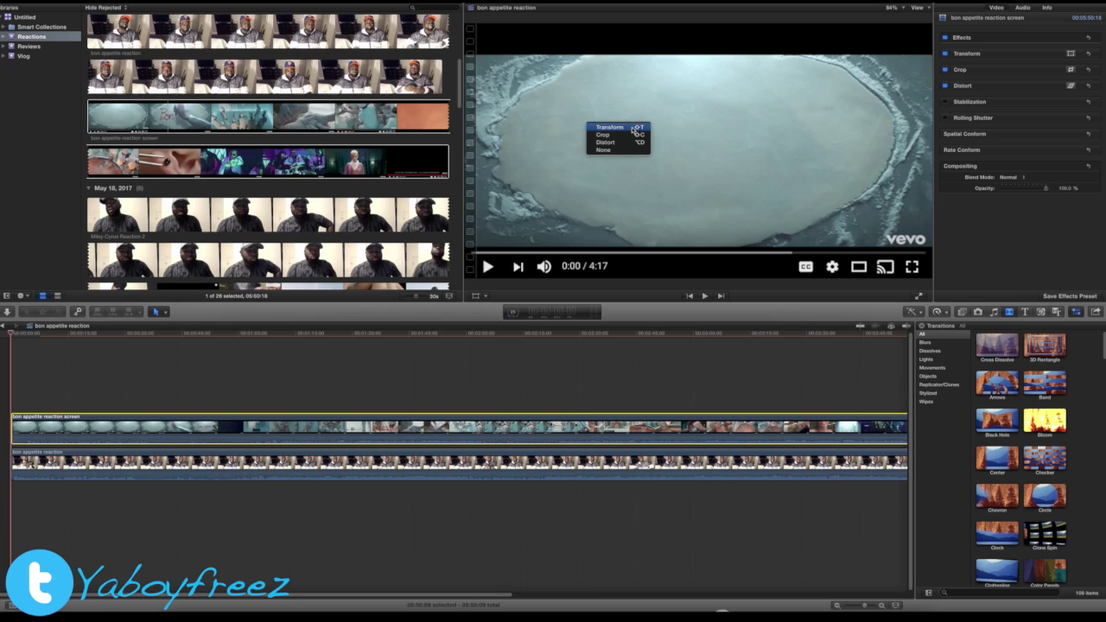
pyautogui.click(631, 130)
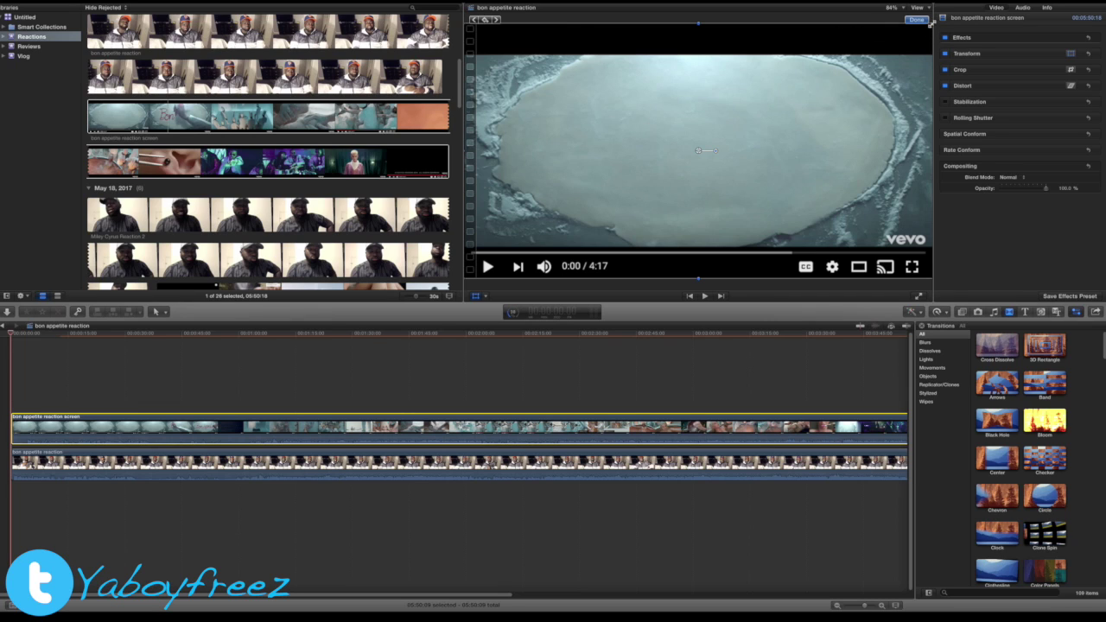
# Scale the screen recording to 60% and move it to the viewer's lower-left corner
pyautogui.moveTo(931, 24)
pyautogui.mouseDown()
pyautogui.moveTo(797, 110)
pyautogui.moveTo(799, 101)
pyautogui.mouseUp()
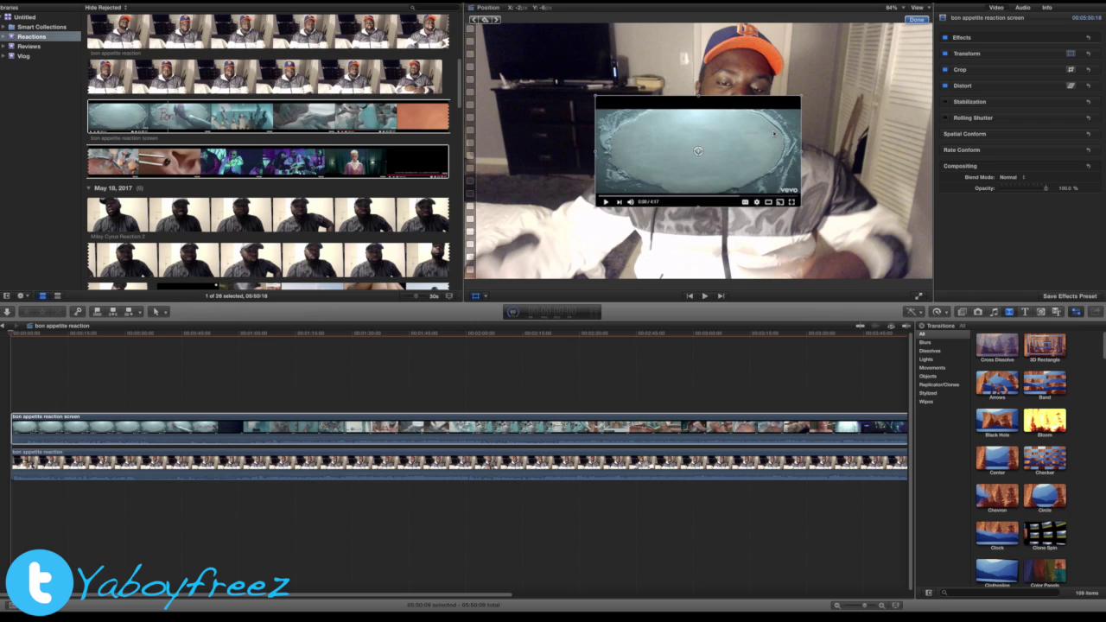
pyautogui.moveTo(774, 132); pyautogui.dragTo(648, 197)
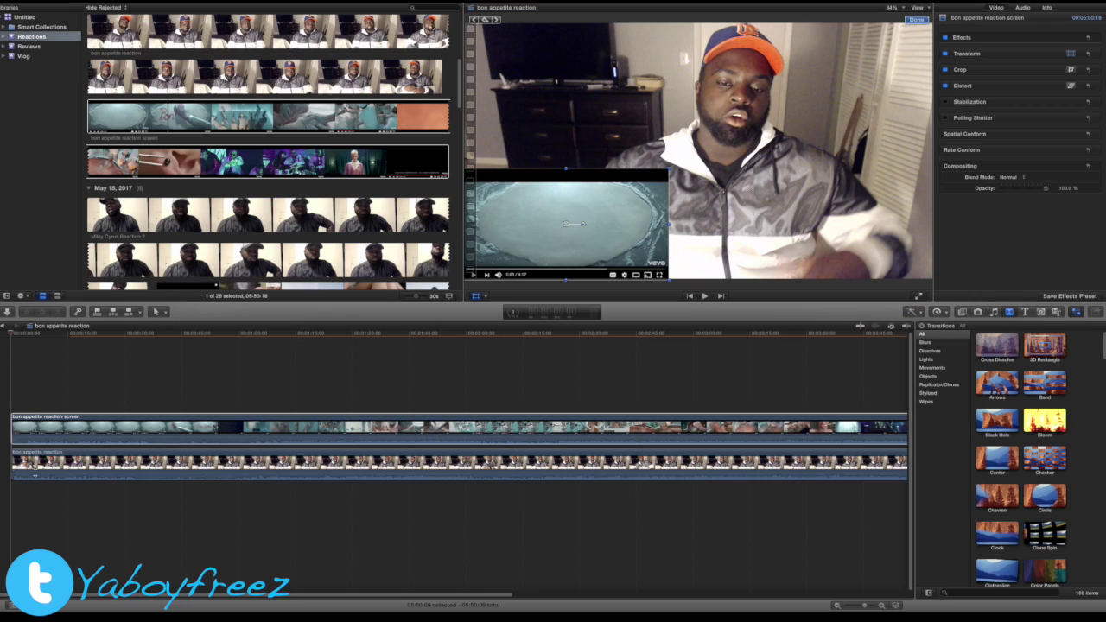
# Zoom into the timeline start and trim the beginning off the screen clip
pyautogui.press('z')
pyautogui.click(67, 440)
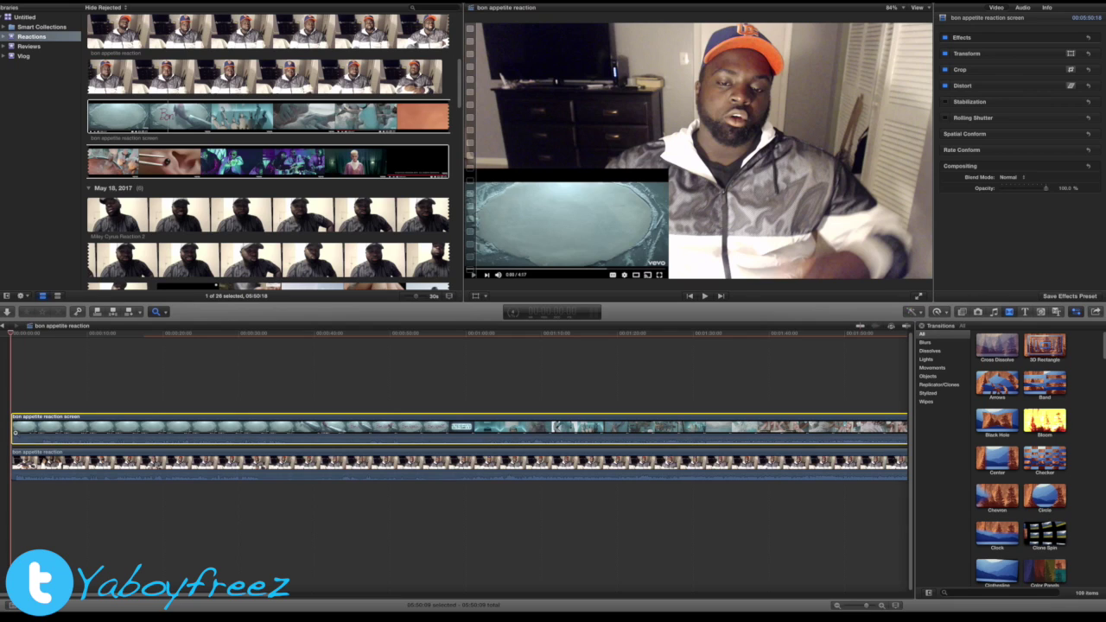
pyautogui.press('super+equal')
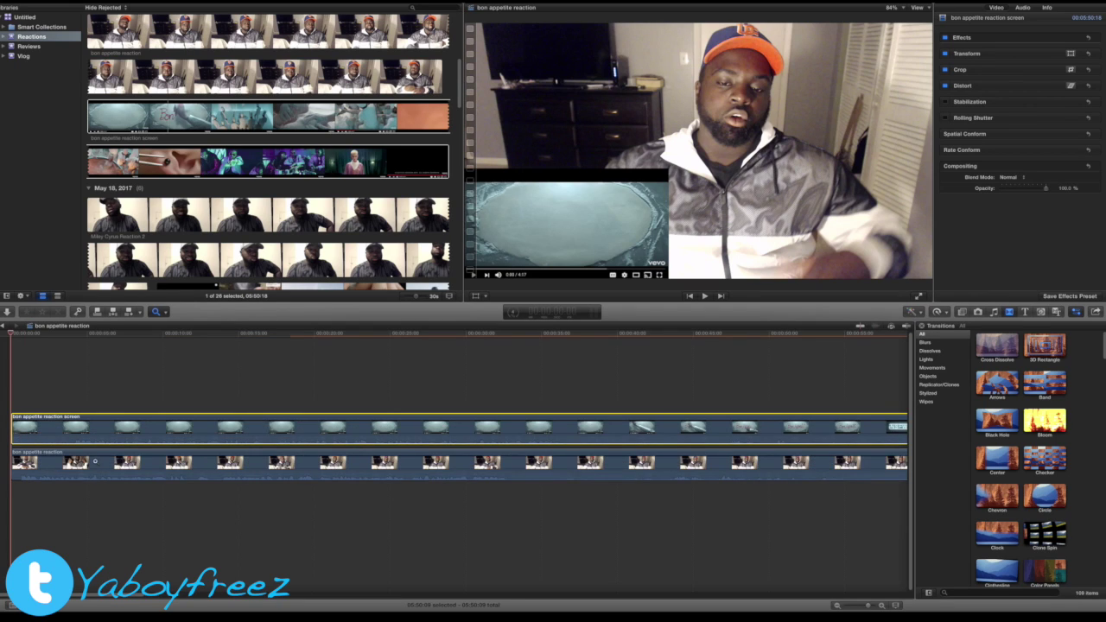
pyautogui.press('a')
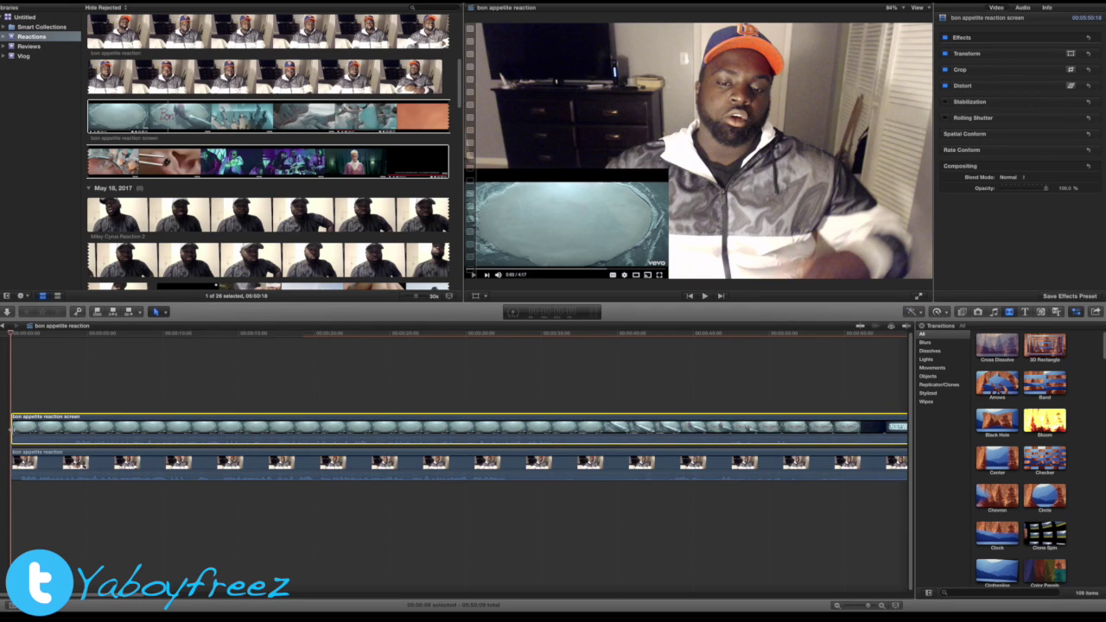
pyautogui.click(12, 430)
pyautogui.moveTo(13, 429); pyautogui.dragTo(74, 436)
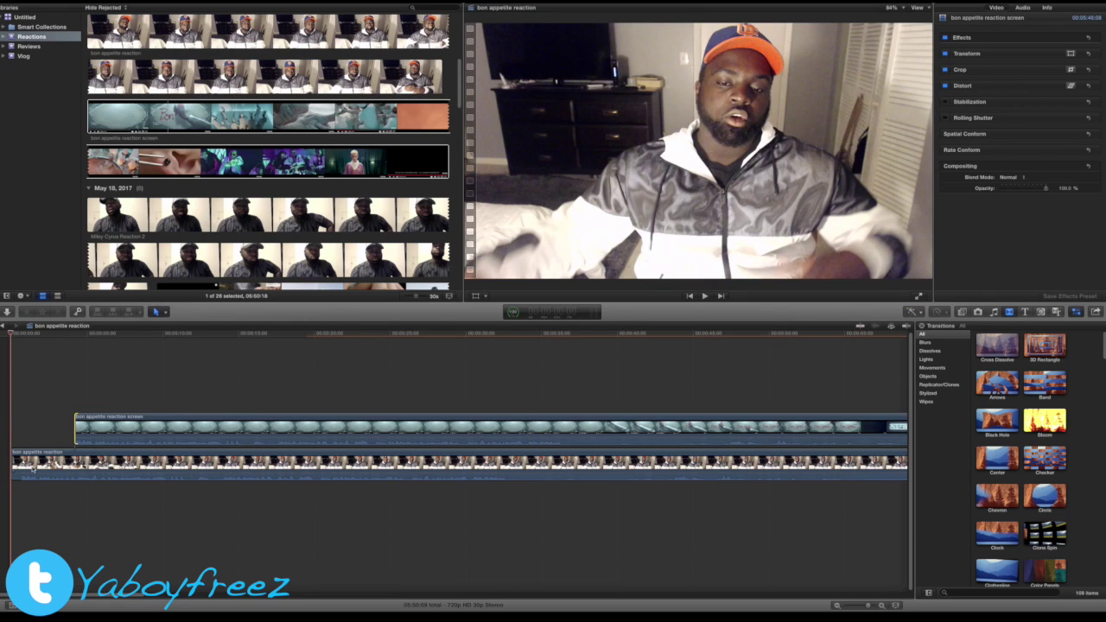
# Slide the screen clip earlier until it lines up with the webcam audio
pyautogui.click(113, 421)
pyautogui.moveTo(113, 421); pyautogui.dragTo(72, 419)
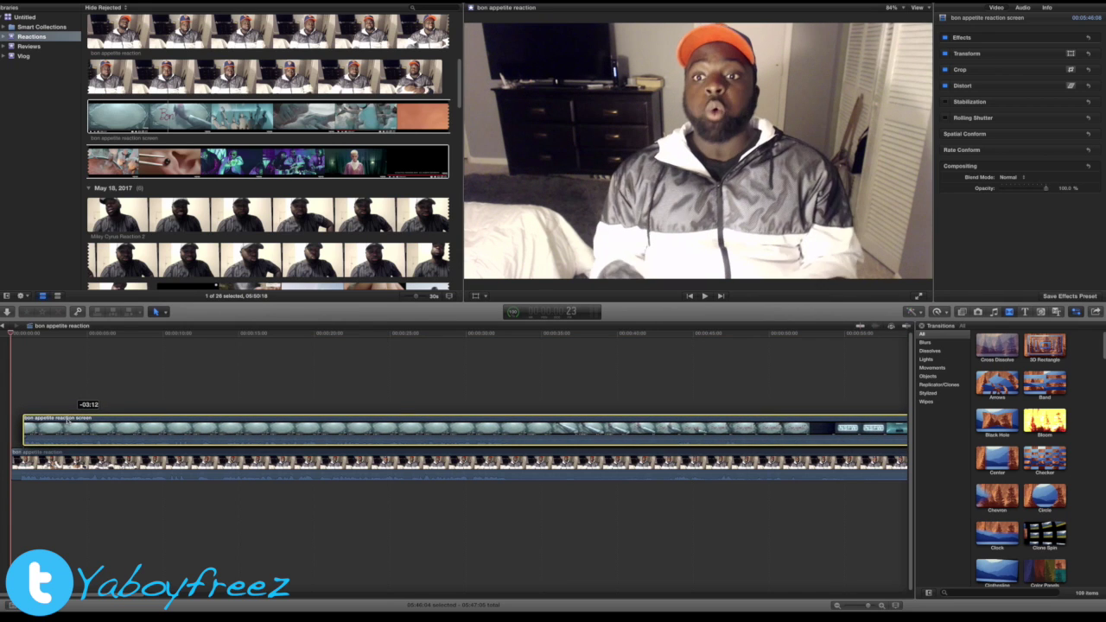
pyautogui.moveTo(73, 419); pyautogui.dragTo(67, 419)
pyautogui.press('z')
pyautogui.click(67, 479)
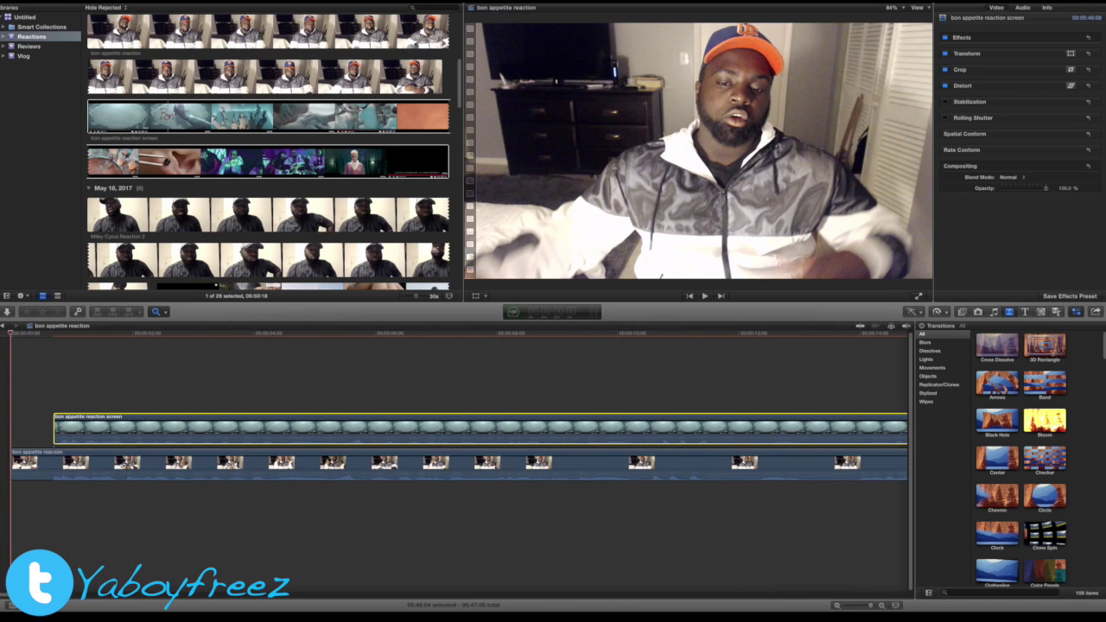
pyautogui.press('a')
pyautogui.press('XF86AudioRaiseVolume')
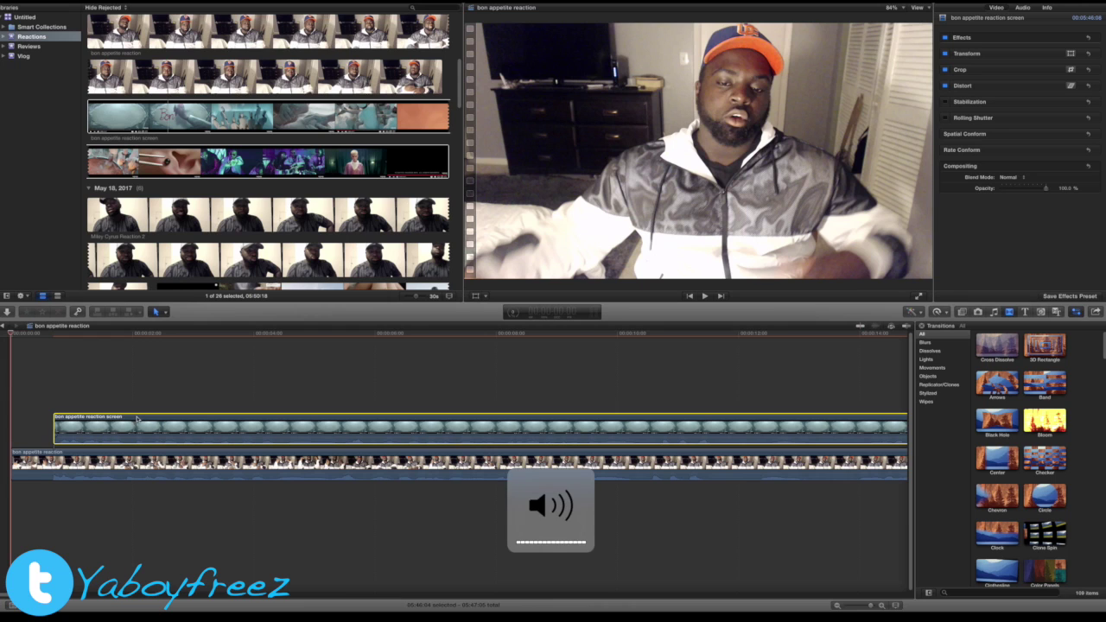
pyautogui.moveTo(133, 420); pyautogui.dragTo(133, 418)
# Play back from near the start to check the sync
pyautogui.click(48, 383)
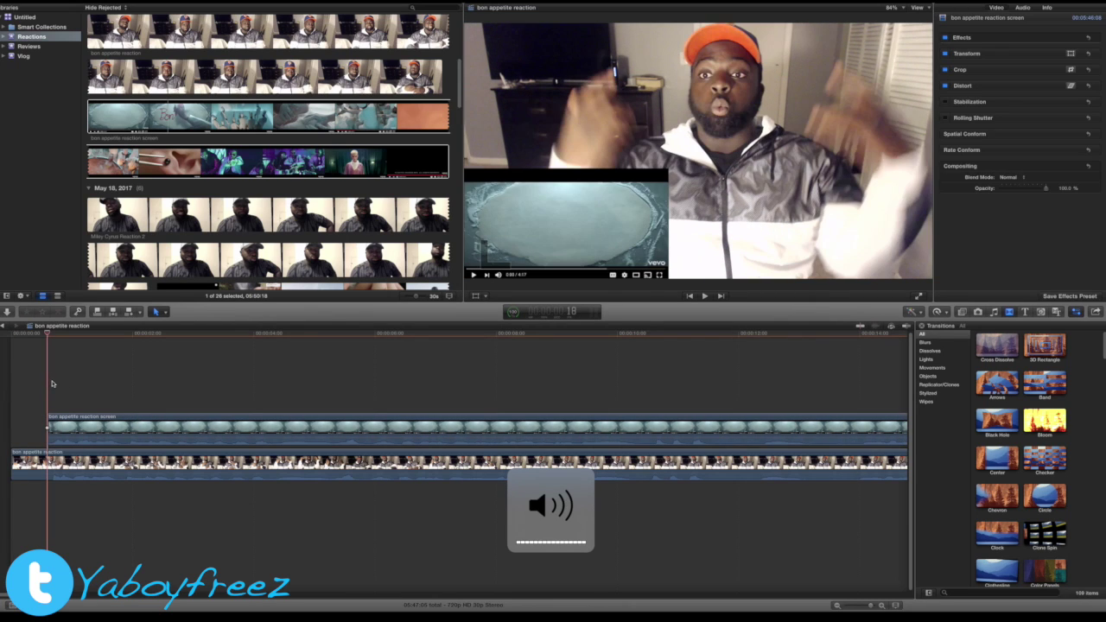
pyautogui.press('space')
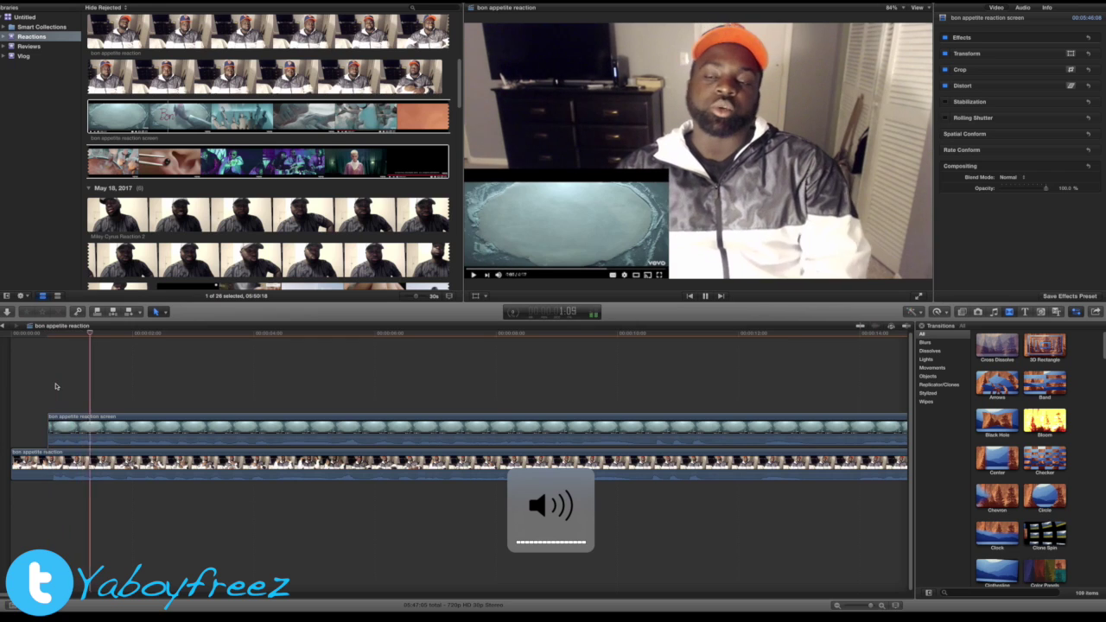
pyautogui.press('space')
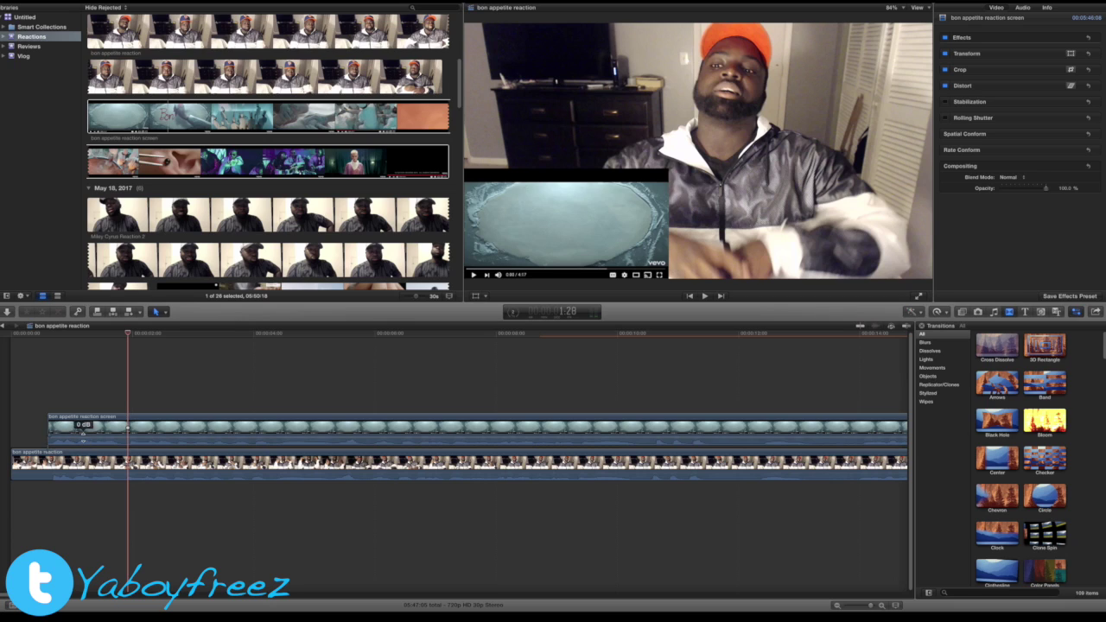
# Lower the screen recording clip's volume to -∞ dB and play back to confirm
pyautogui.press('XF86AudioRaiseVolume')
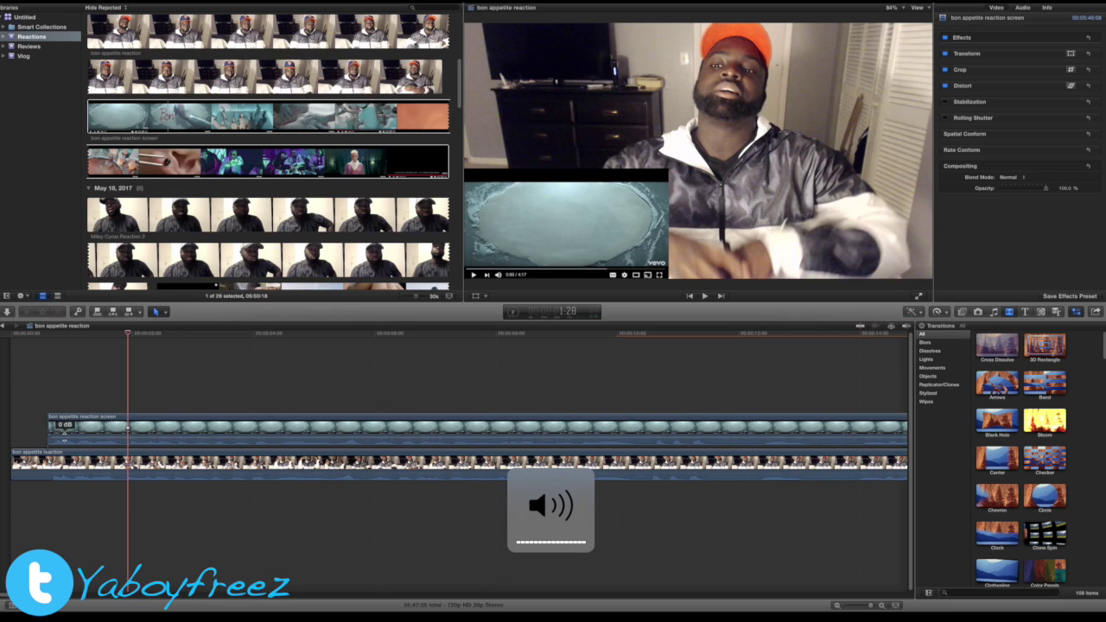
pyautogui.click(66, 429)
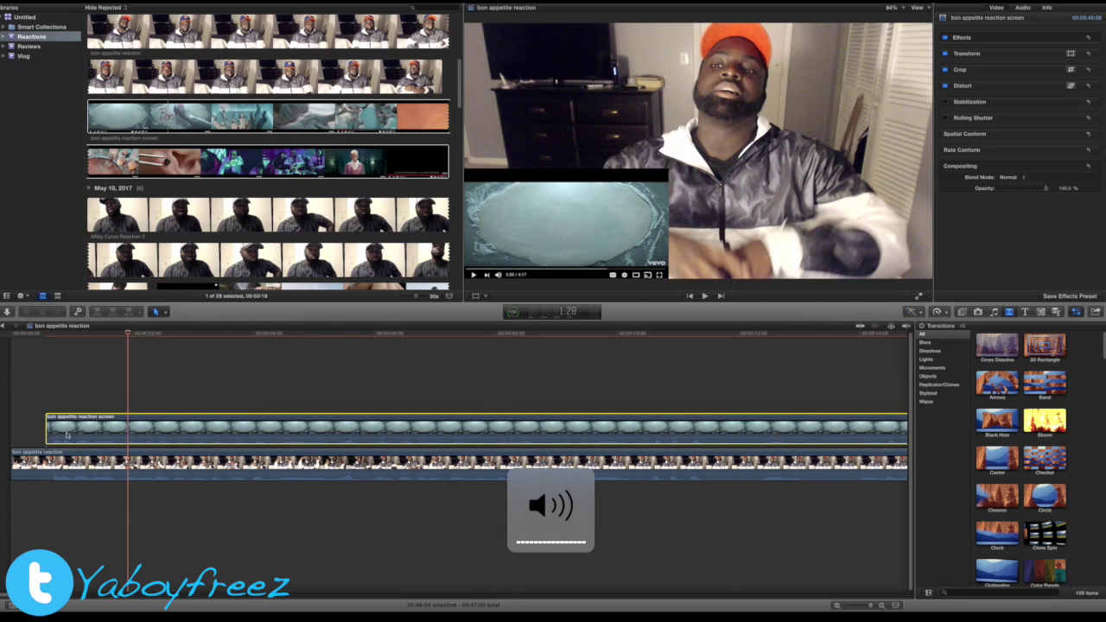
pyautogui.moveTo(69, 430); pyautogui.dragTo(69, 442)
pyautogui.press('space')
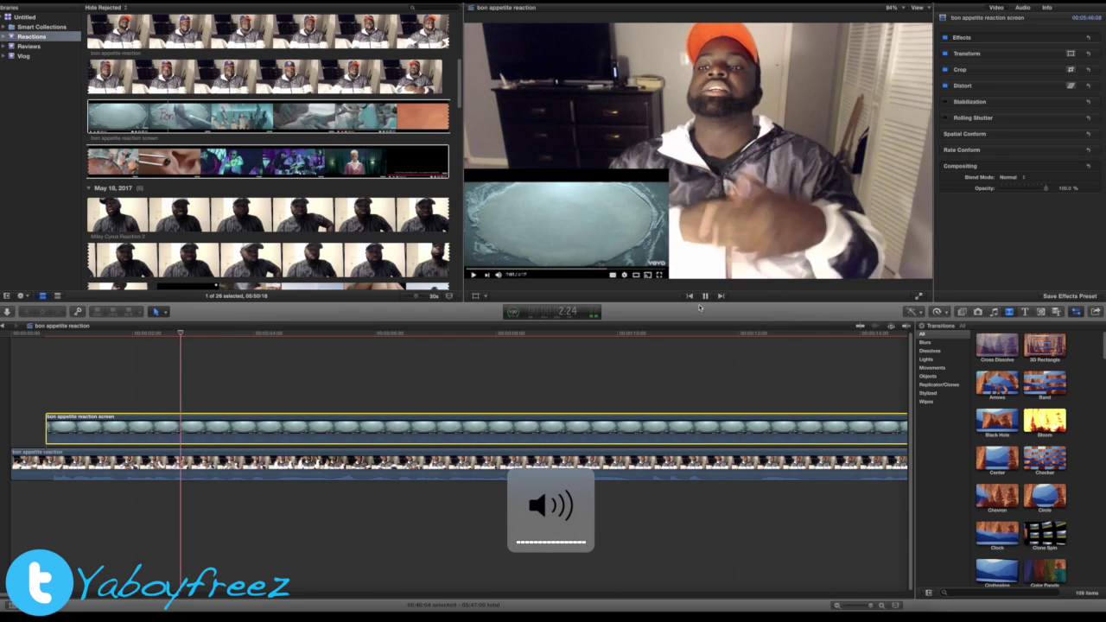
pyautogui.press('space')
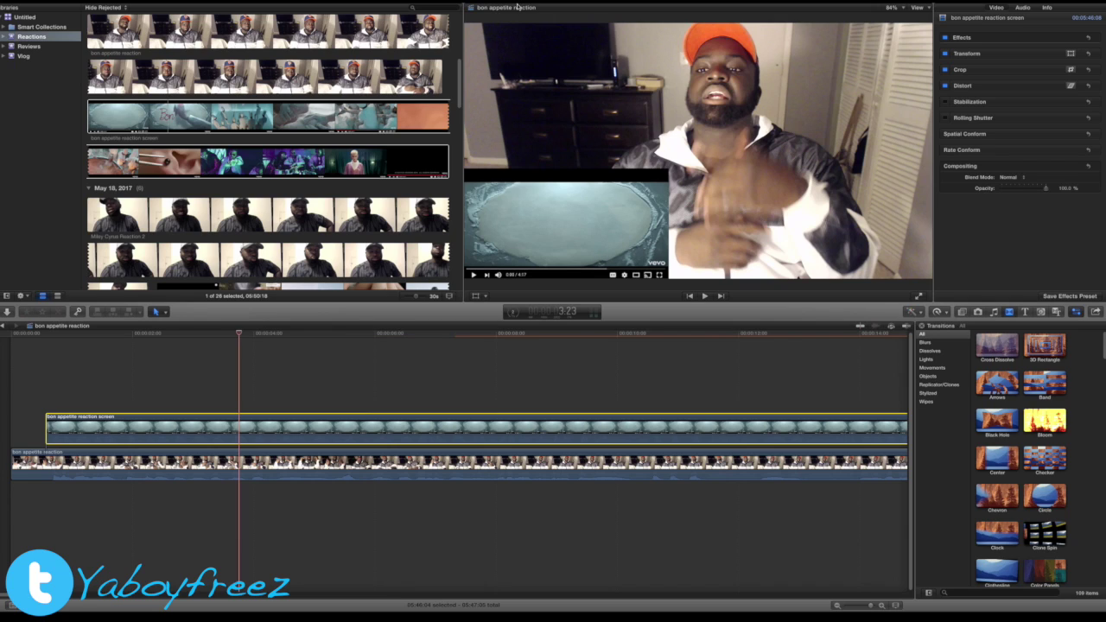
pyautogui.moveTo(516, 3)
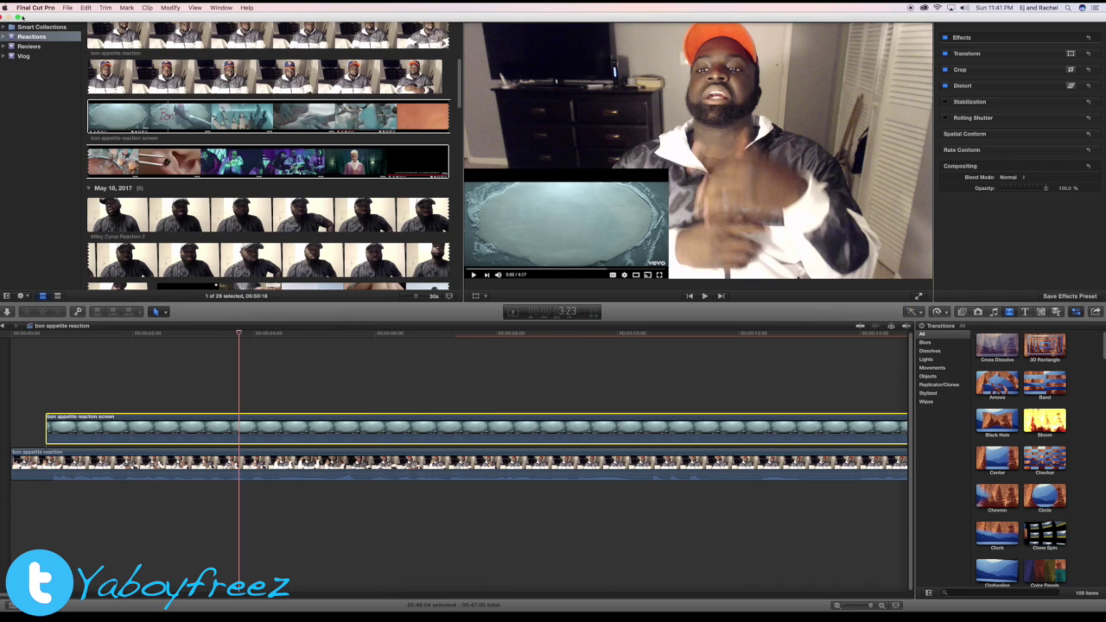
# Take Final Cut Pro out of full screen so it runs in a window
pyautogui.click(19, 16)
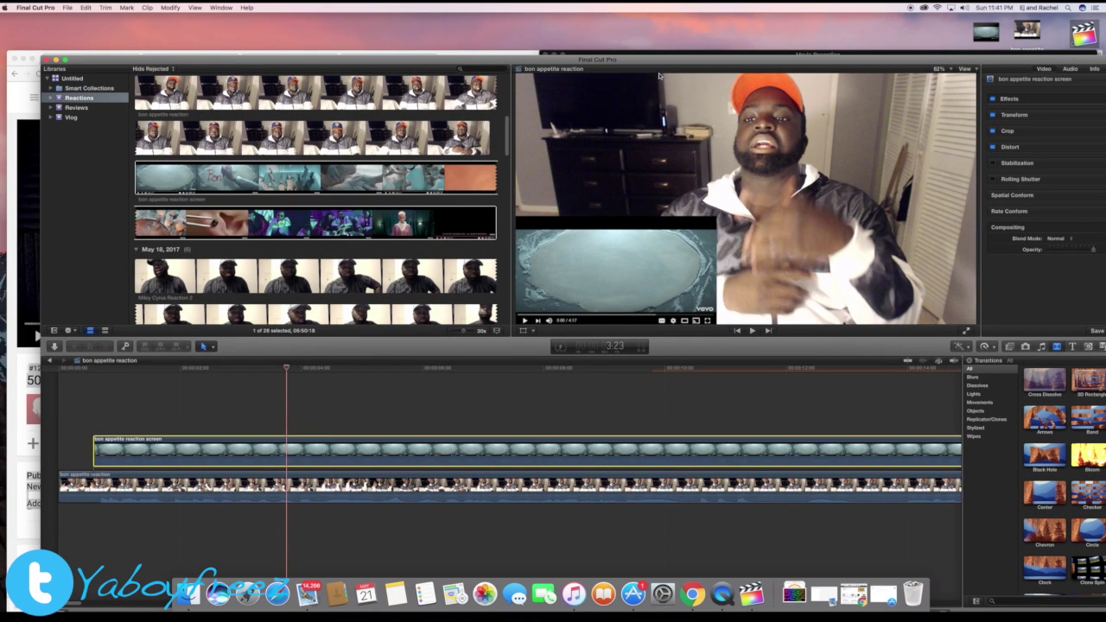
pyautogui.click(763, 69)
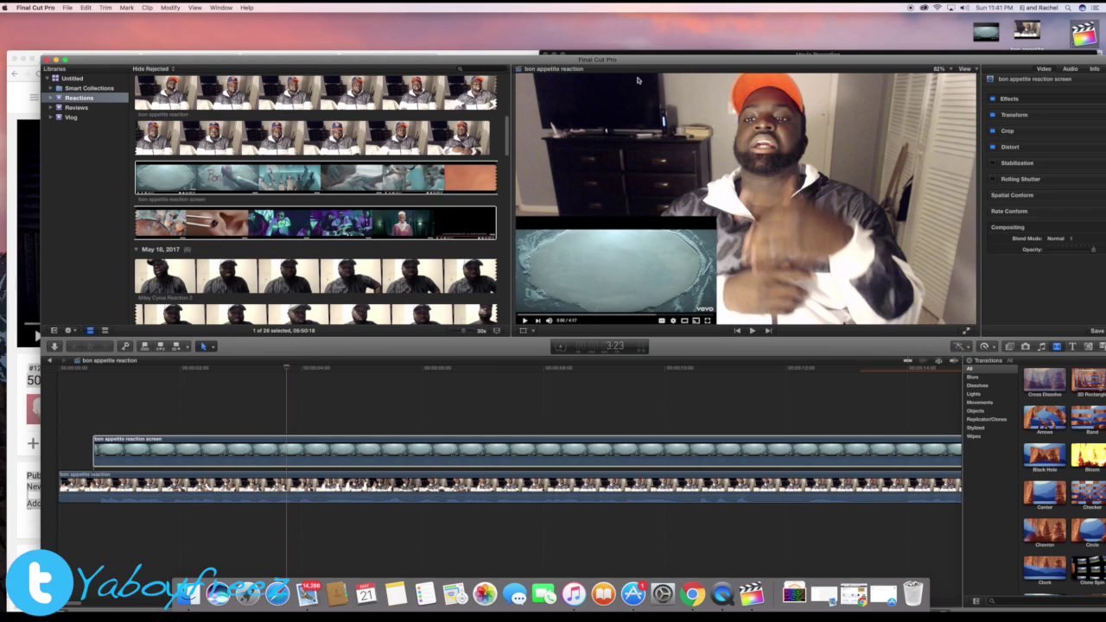
pyautogui.press('XF86AudioRaiseVolume')
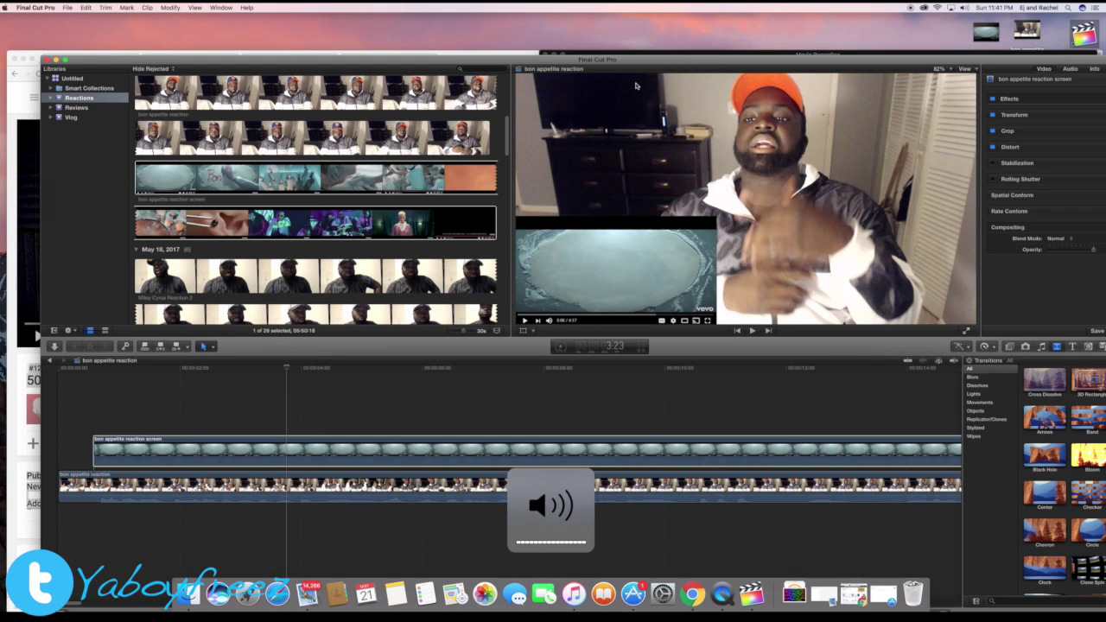